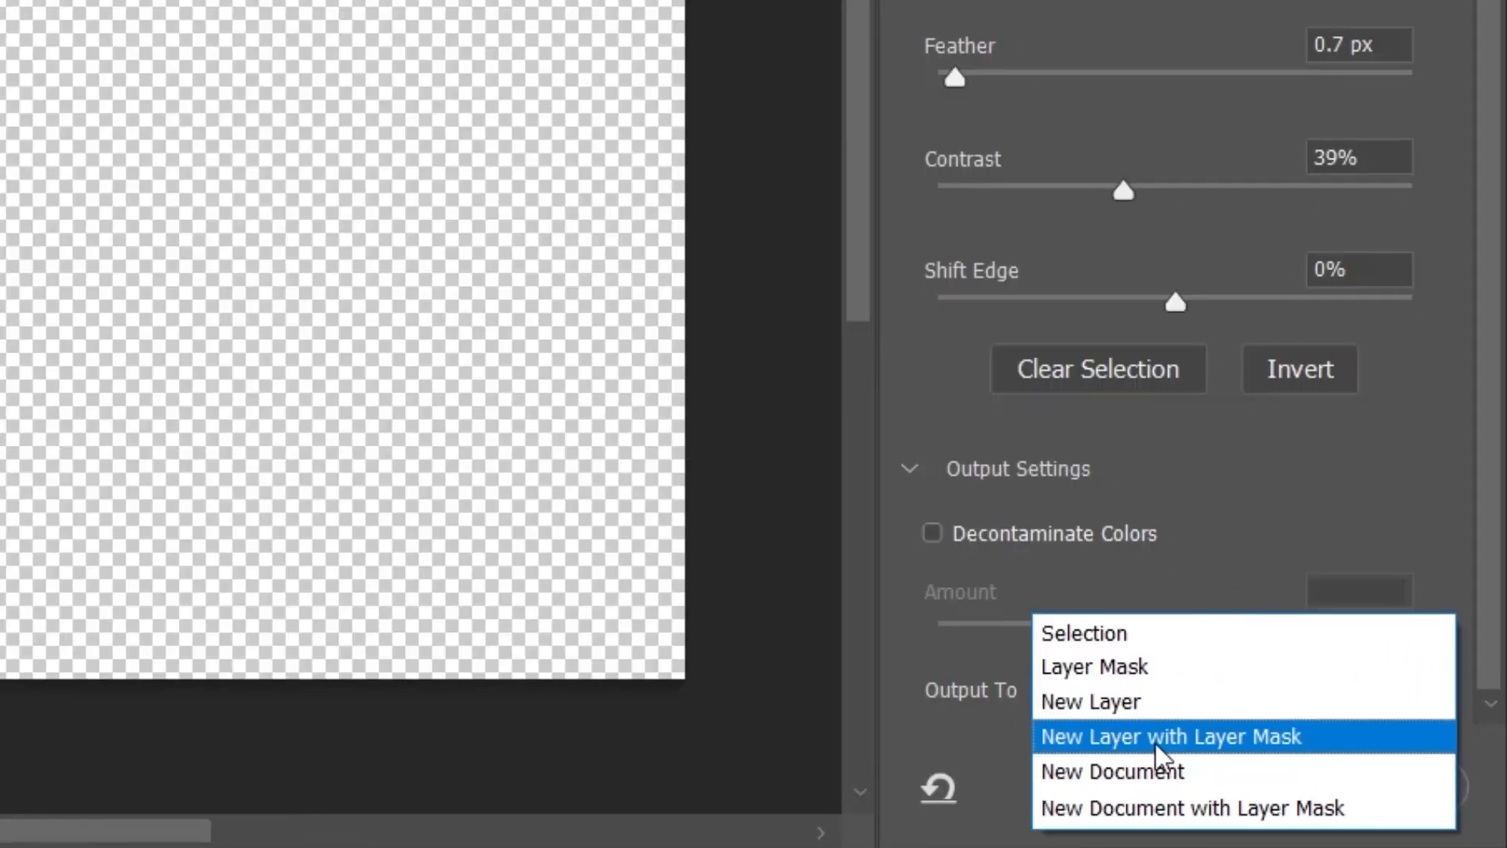
# Output the refined tent selection as a new Background copy layer with a layer mask
pyautogui.click(1201, 757)
pyautogui.click(1234, 799)
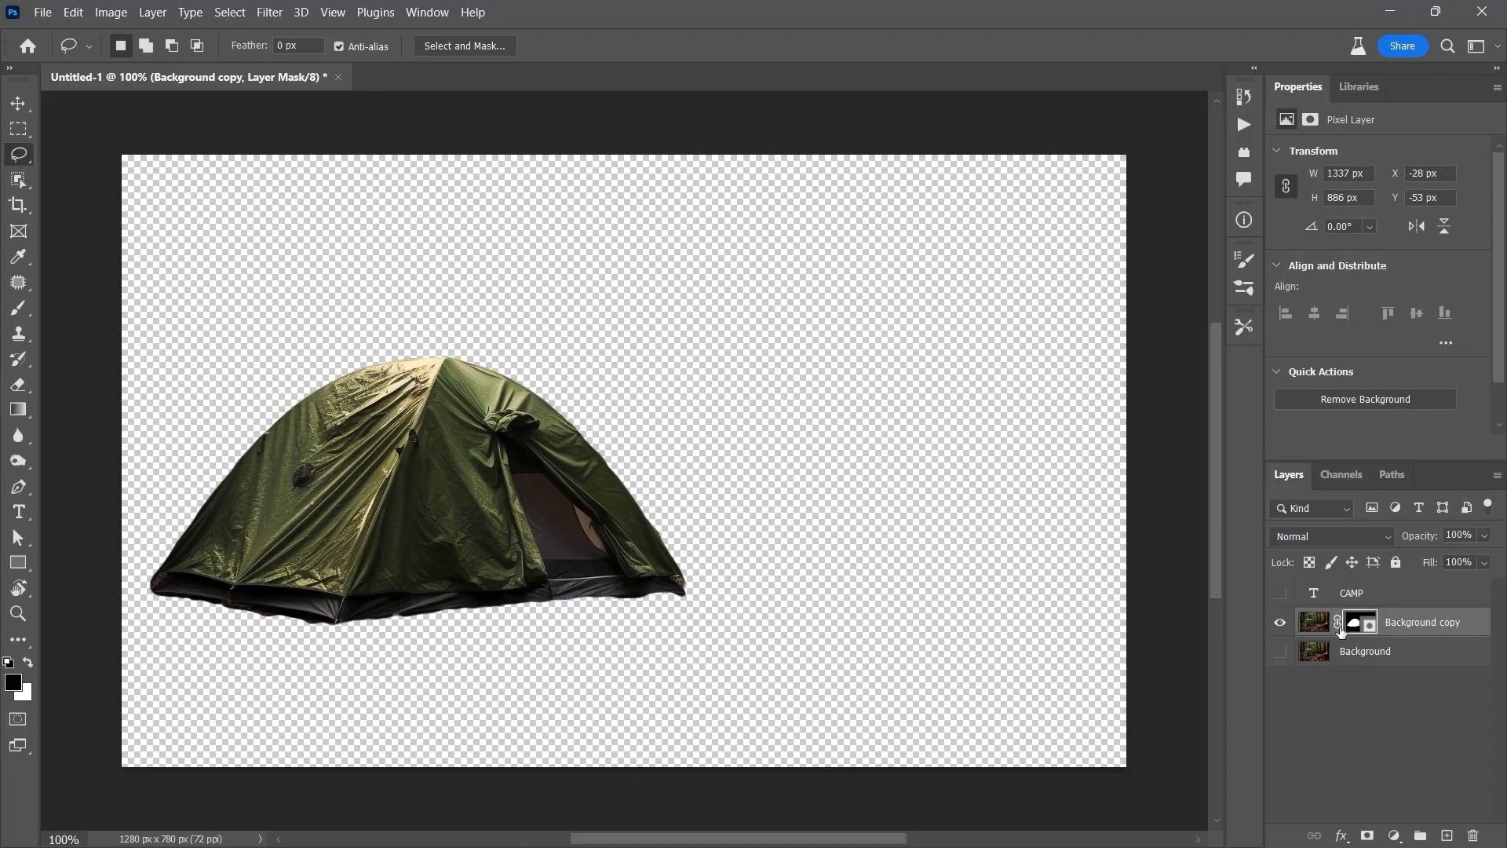
pyautogui.press('q')
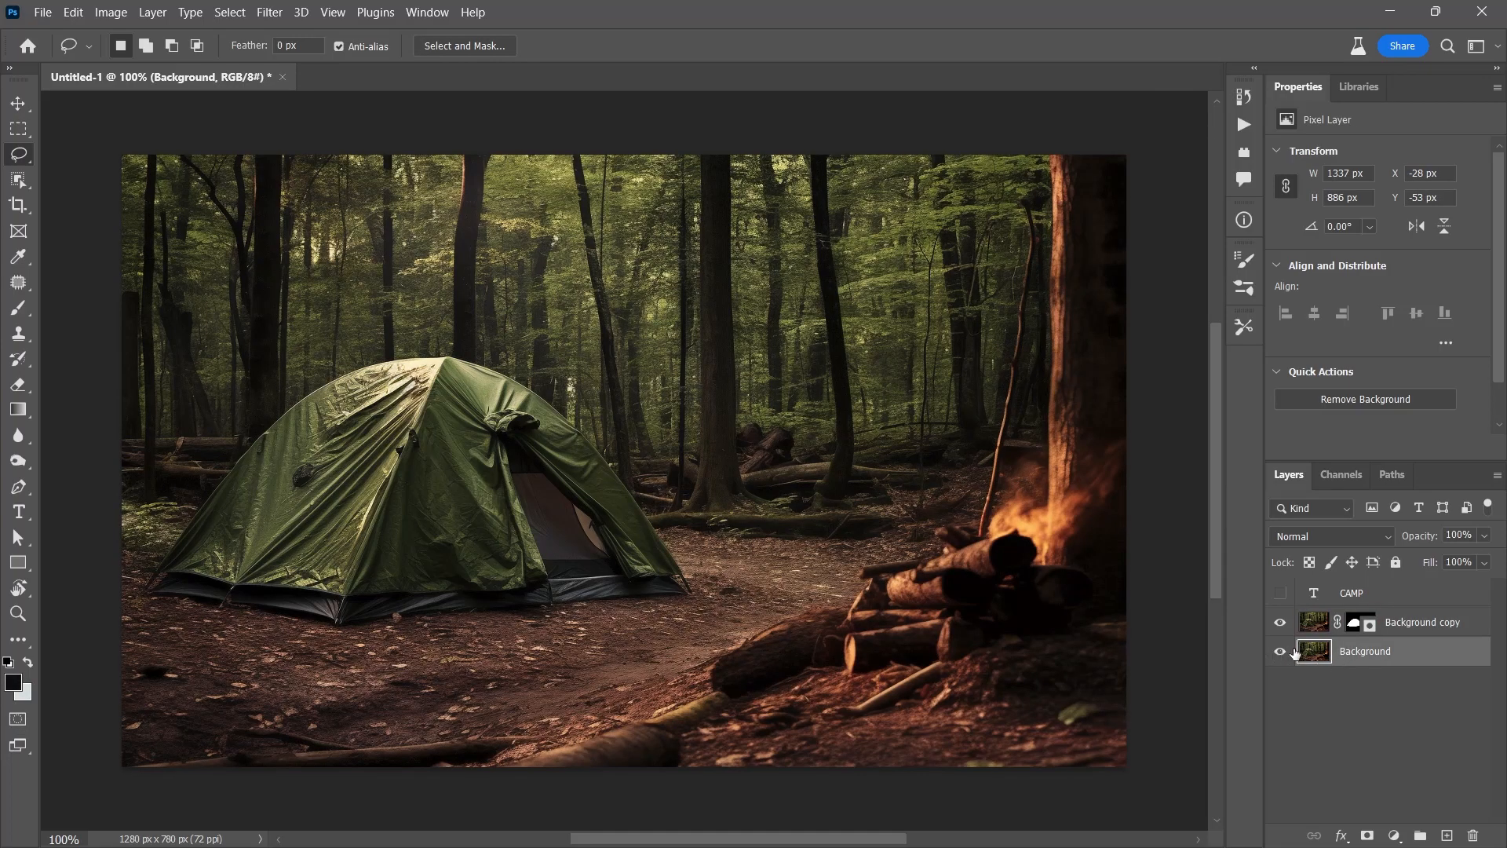
# Hide the Background and CAMP layers and target the Background copy layer's mask
pyautogui.click(1280, 650)
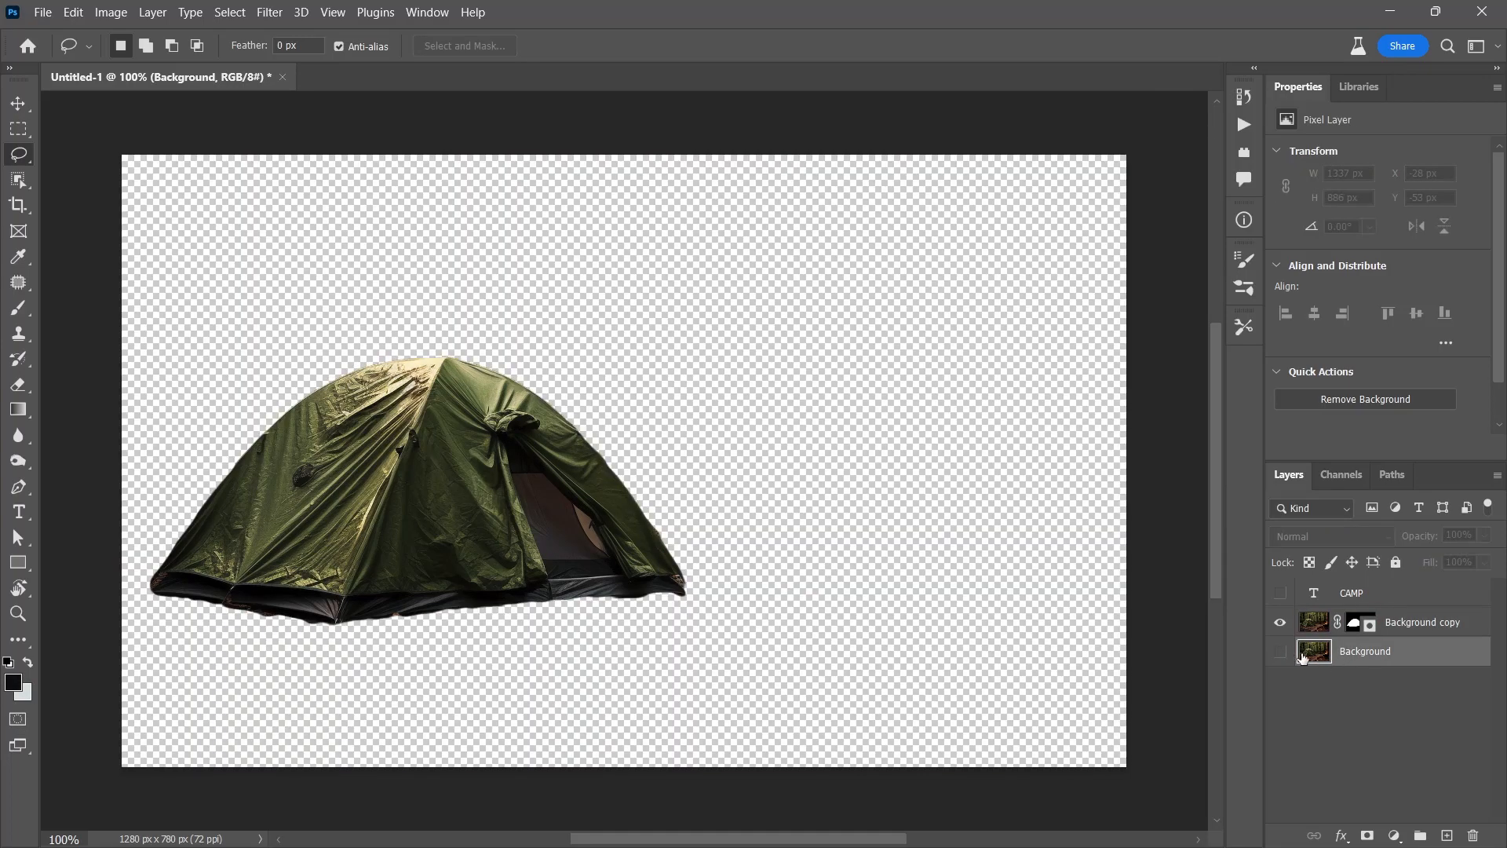
pyautogui.click(1282, 592)
pyautogui.click(1283, 593)
pyautogui.click(1314, 624)
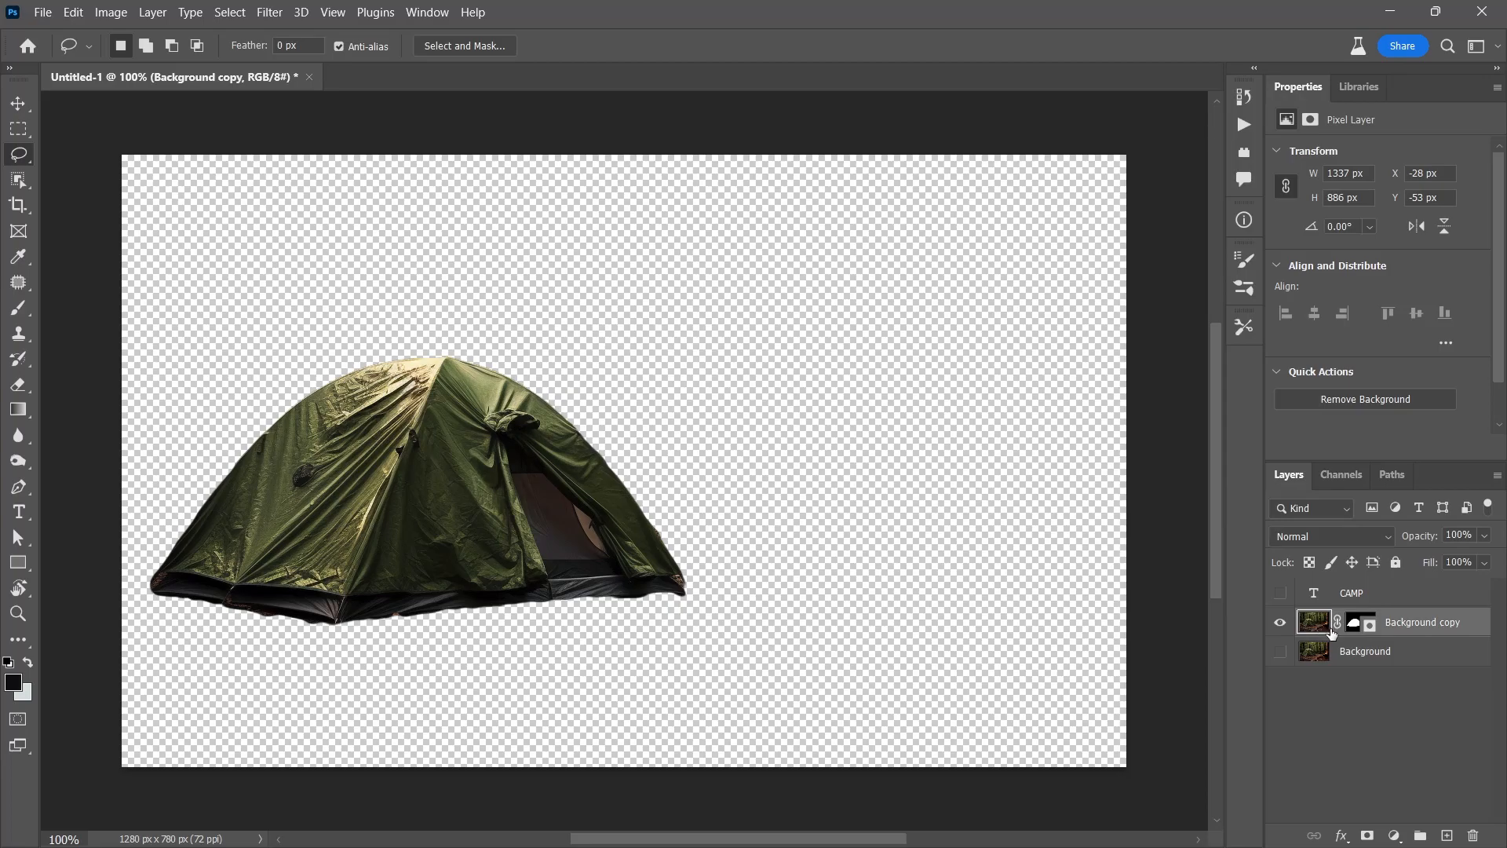
pyautogui.click(1360, 622)
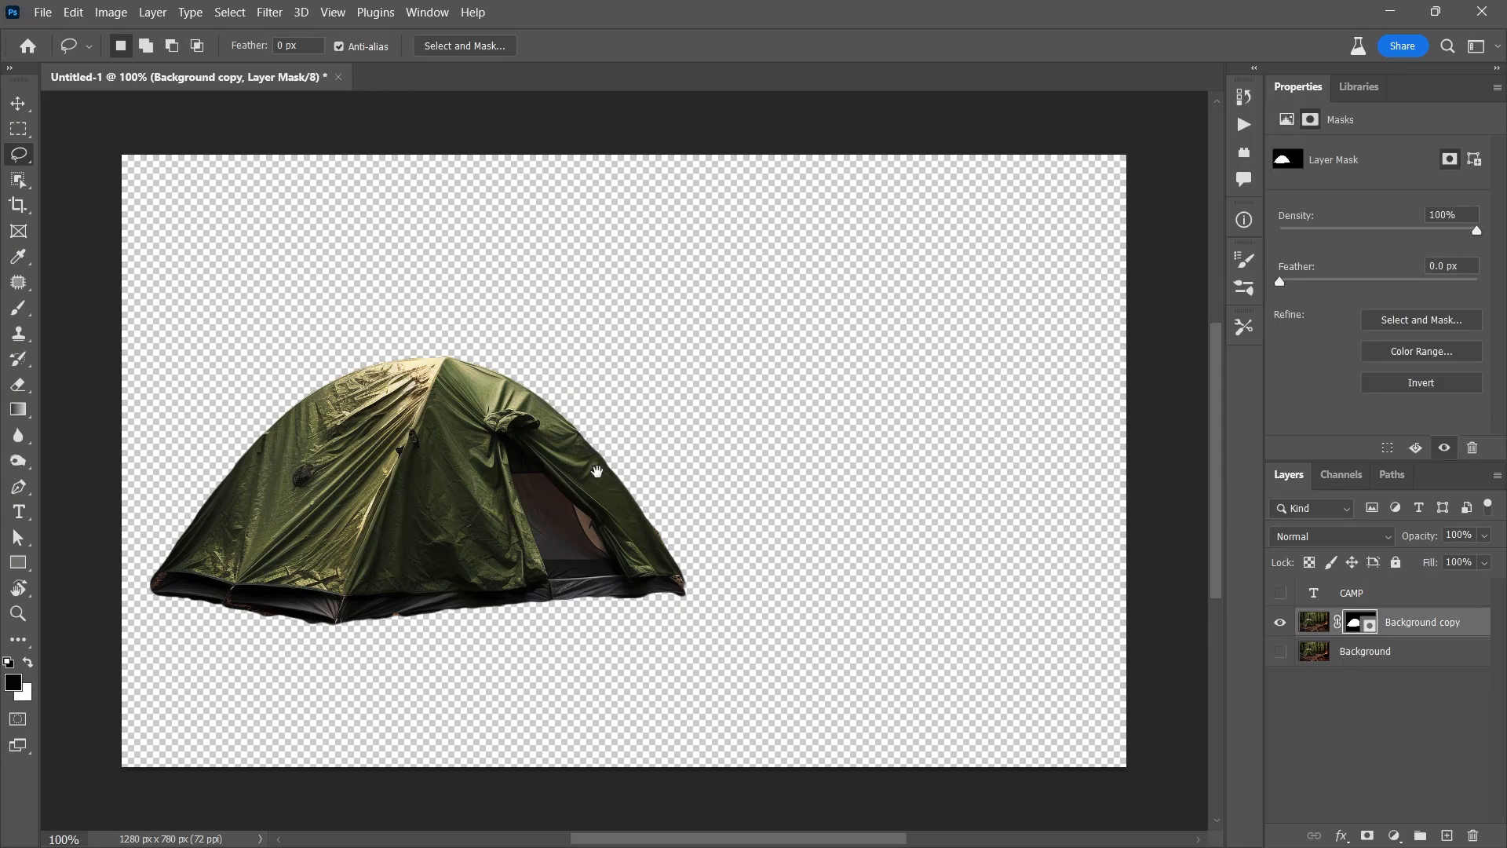
pyautogui.scroll(5, 621, 483)
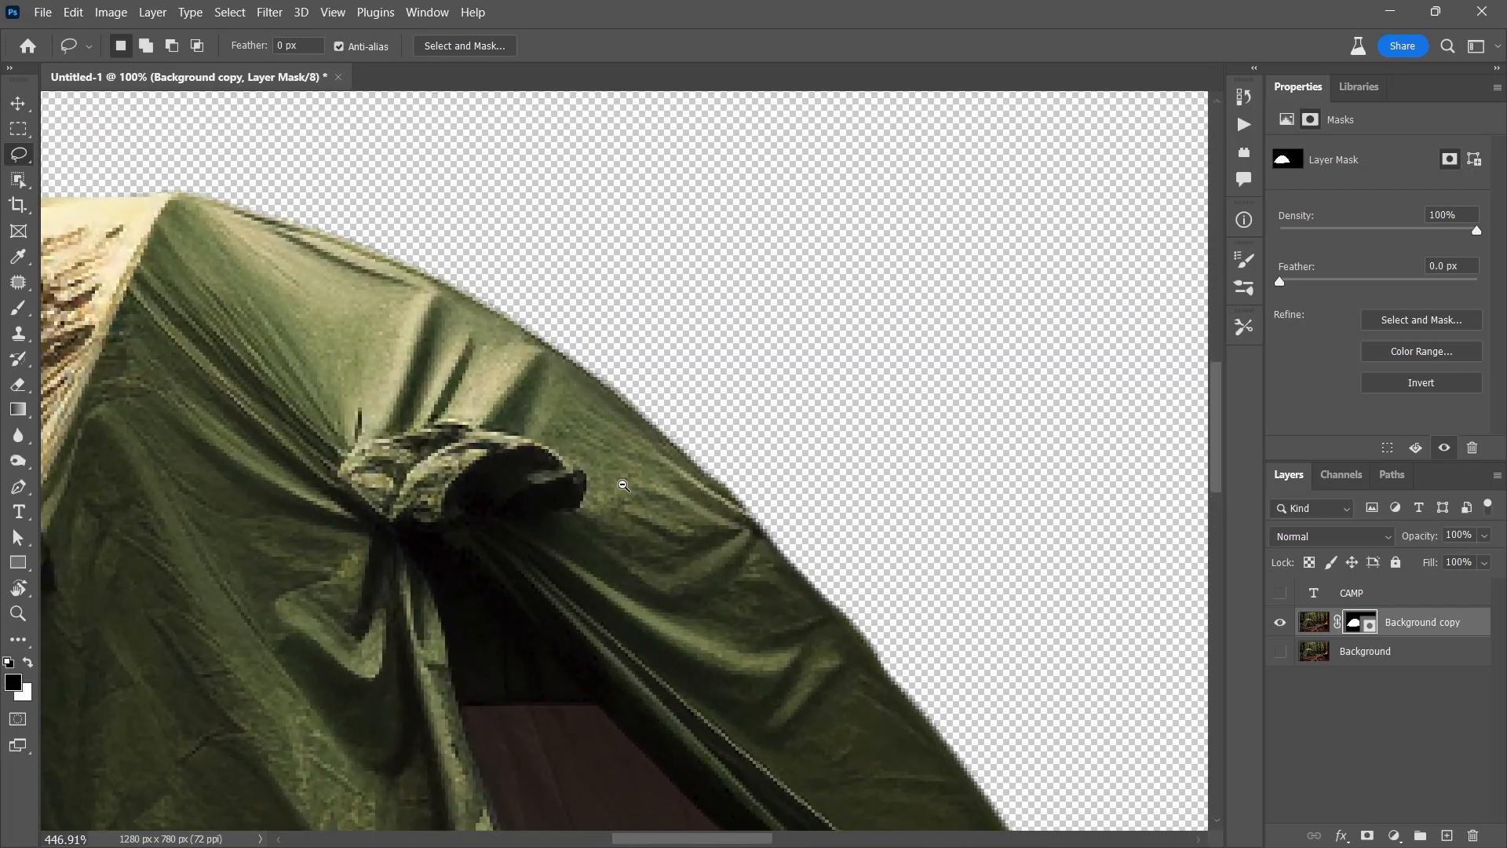
# Bring the tent's bottom edge into view and set up a 16 px Brush
pyautogui.moveTo(661, 525); pyautogui.dragTo(757, 637)
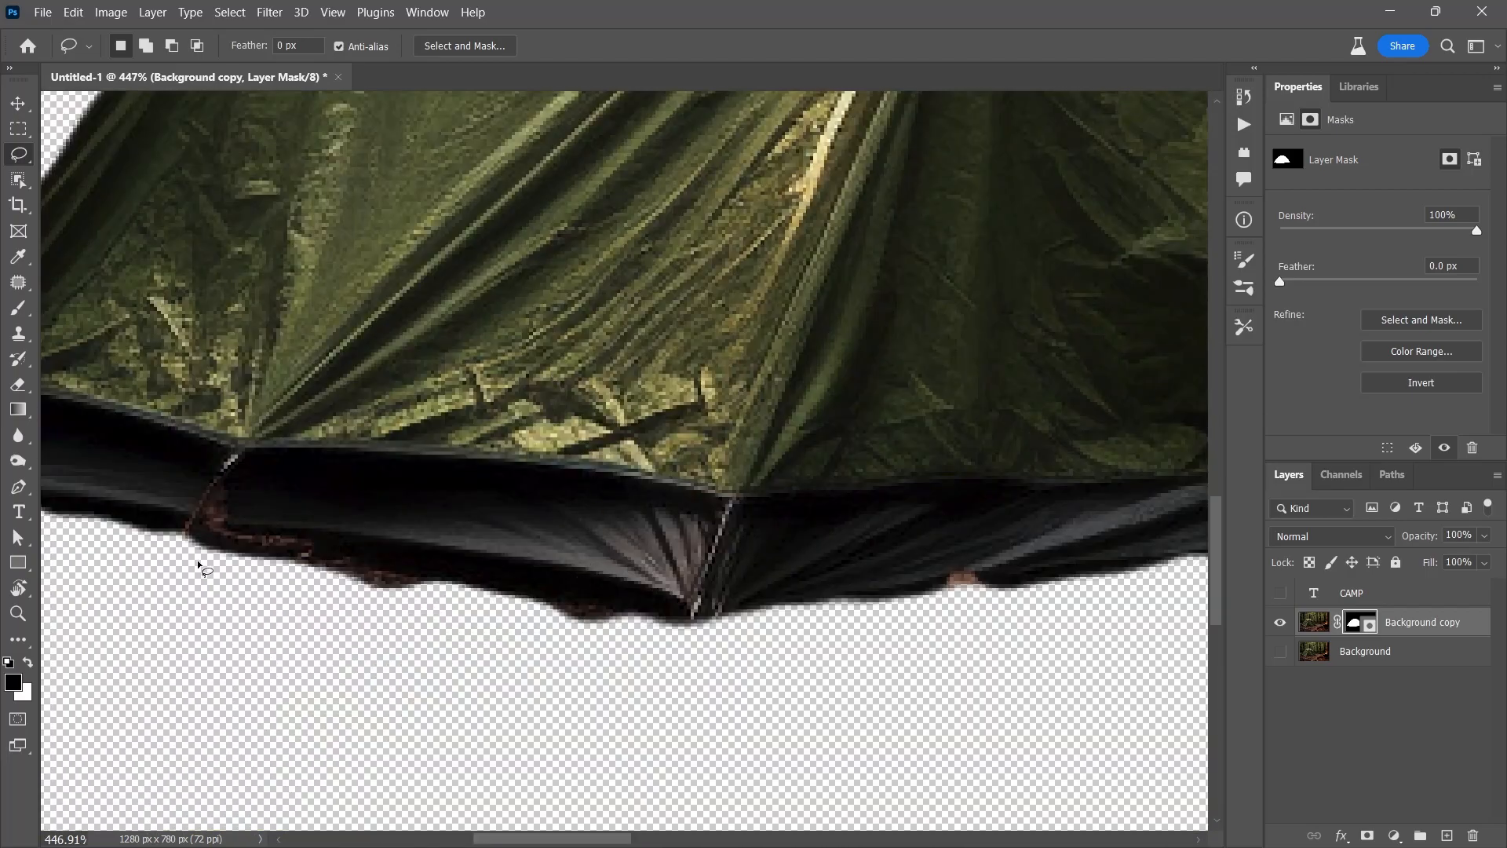
pyautogui.press('b')
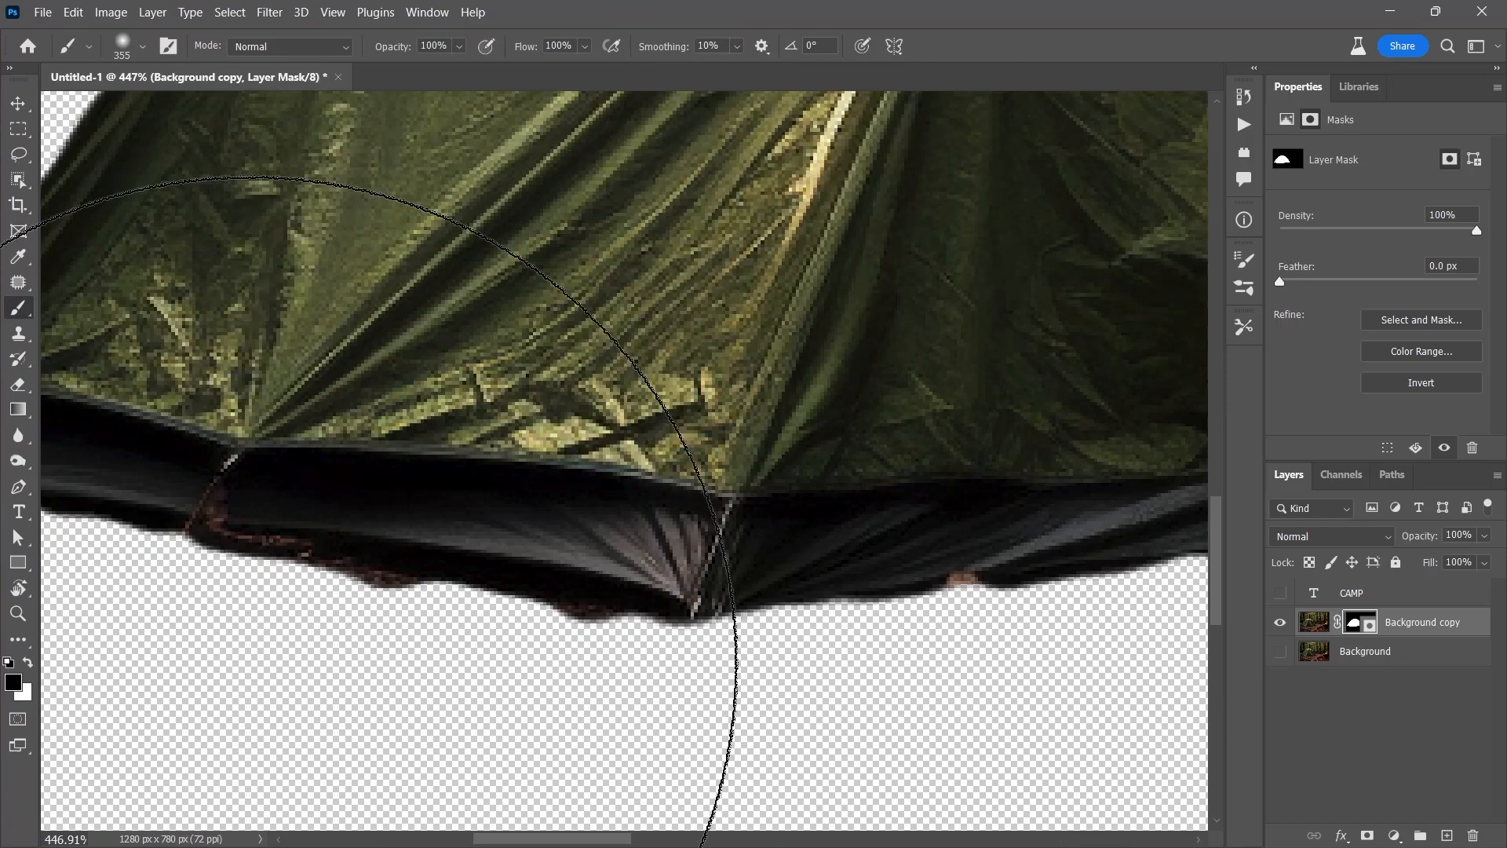
pyautogui.moveTo(665, 515)
pyautogui.mouseDown()
pyautogui.moveTo(1, 501)
pyautogui.moveTo(334, 515)
pyautogui.mouseUp()
pyautogui.moveTo(848, 567)
pyautogui.mouseDown()
pyautogui.moveTo(760, 574)
pyautogui.moveTo(522, 548)
pyautogui.moveTo(509, 533)
pyautogui.mouseUp()
pyautogui.moveTo(825, 515); pyautogui.dragTo(830, 611)
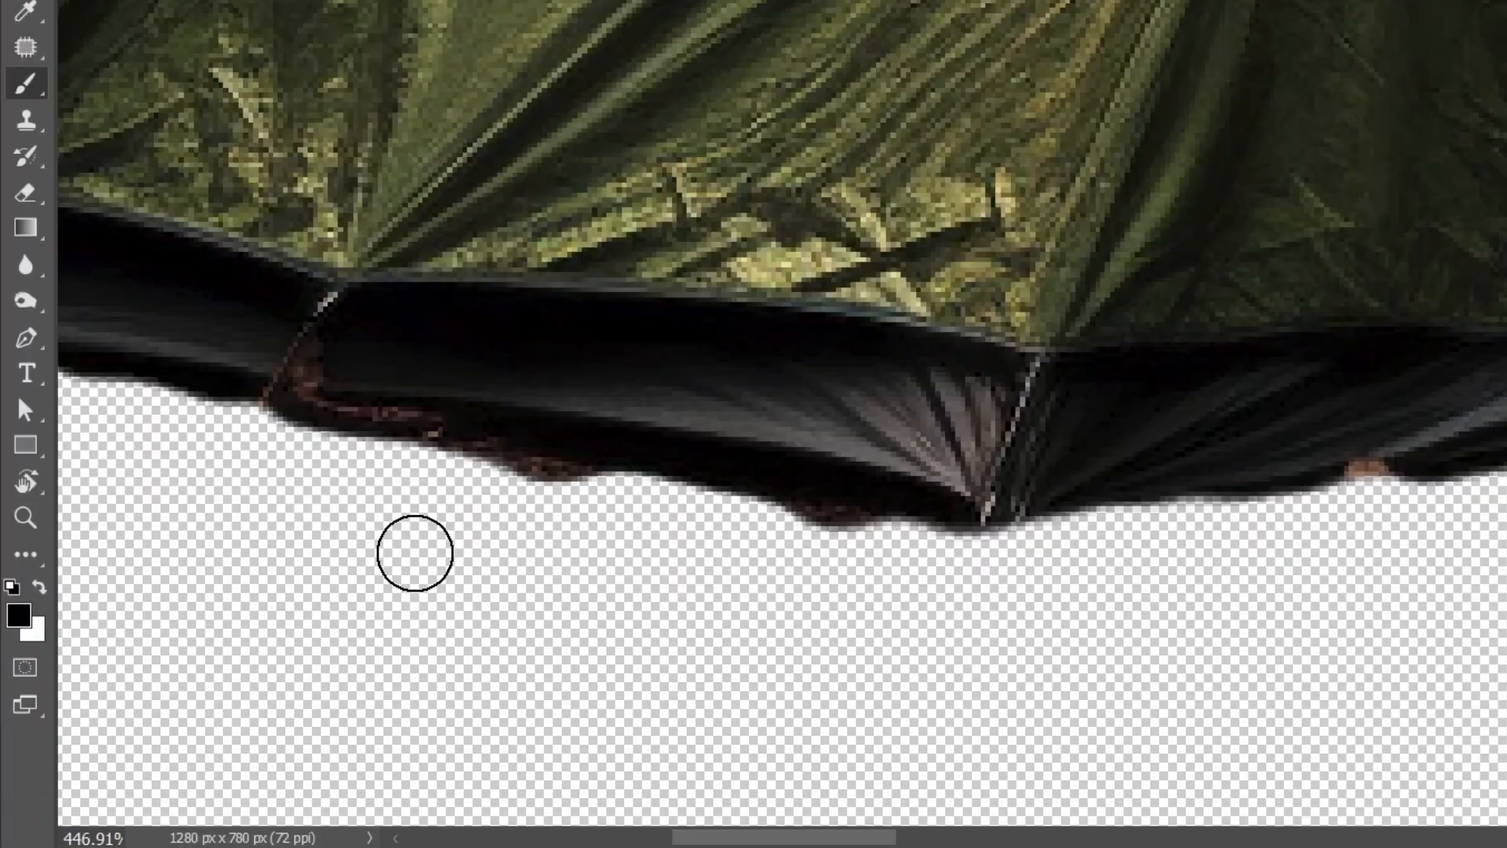
# Paint black on the mask to remove the brownish fringe, then white to restore the tent's upper edge
pyautogui.moveTo(335, 585)
pyautogui.mouseDown()
pyautogui.moveTo(626, 553)
pyautogui.moveTo(761, 602)
pyautogui.moveTo(523, 601)
pyautogui.mouseUp()
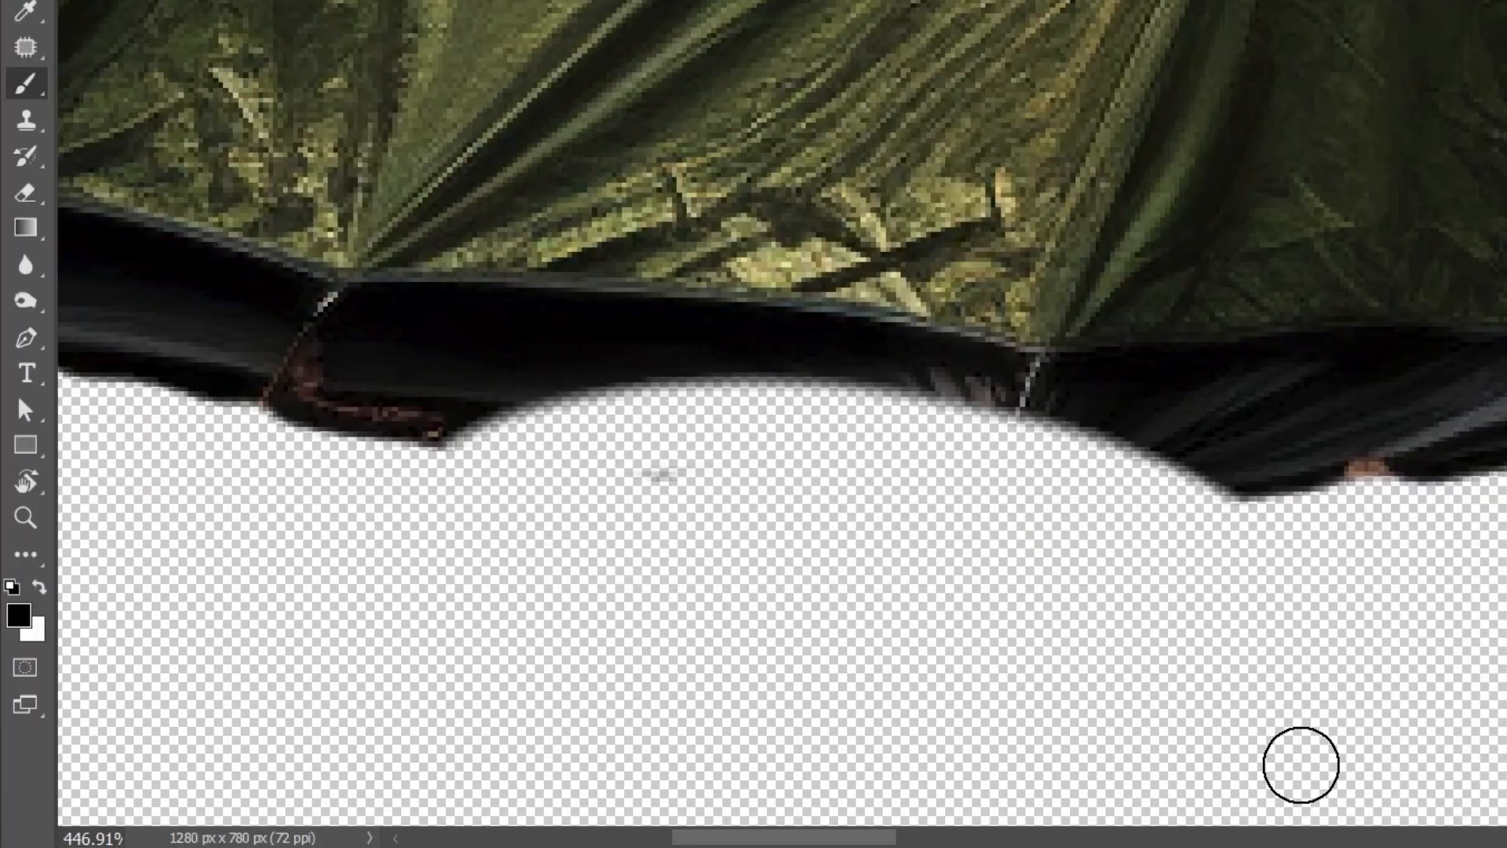
pyautogui.hotkey('ctrl', 'z')
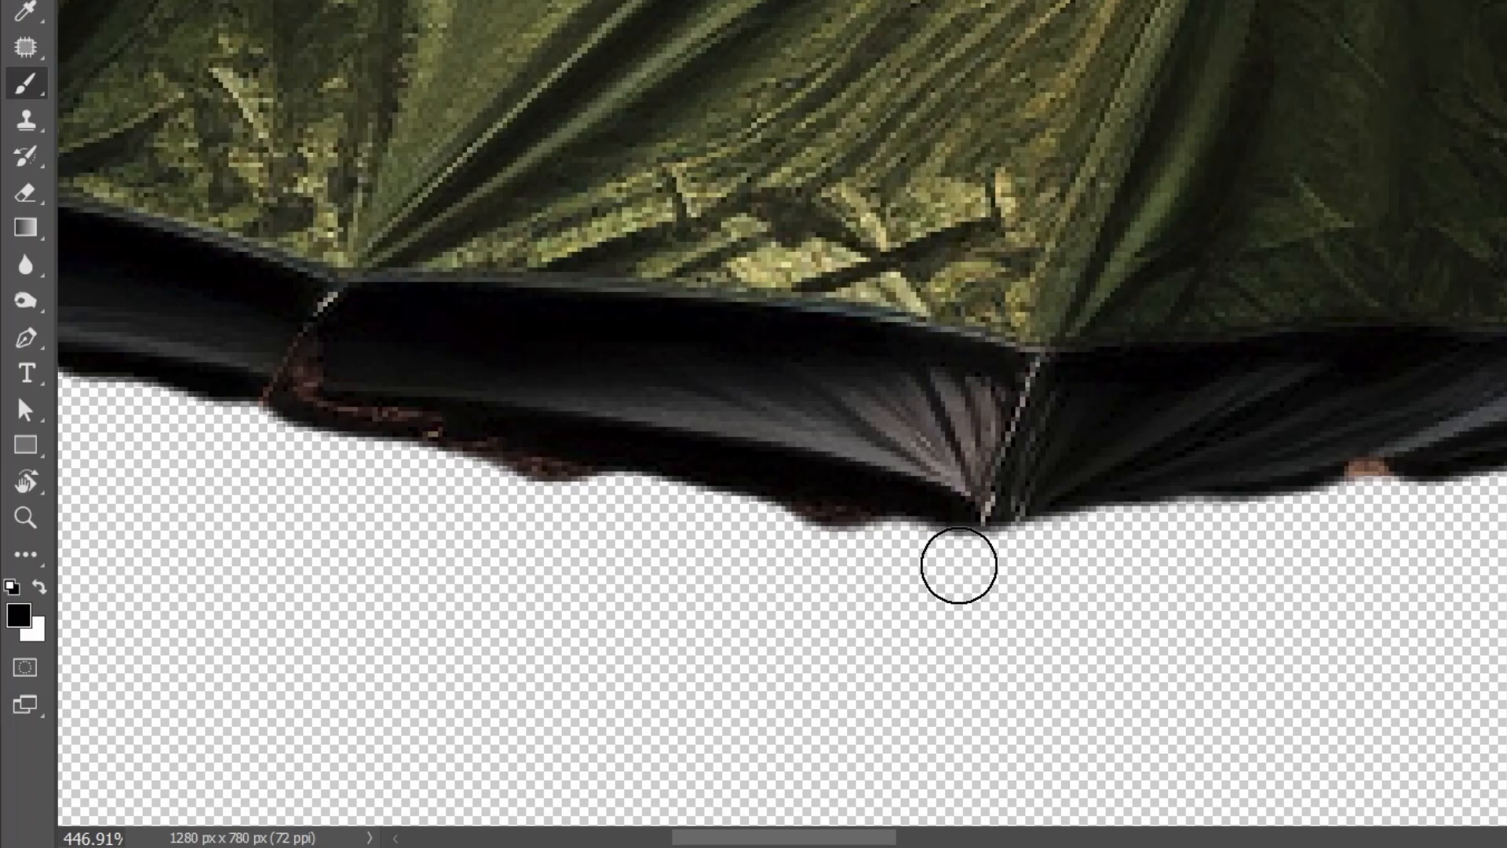
pyautogui.moveTo(673, 533)
pyautogui.mouseDown()
pyautogui.moveTo(239, 451)
pyautogui.moveTo(547, 500)
pyautogui.mouseUp()
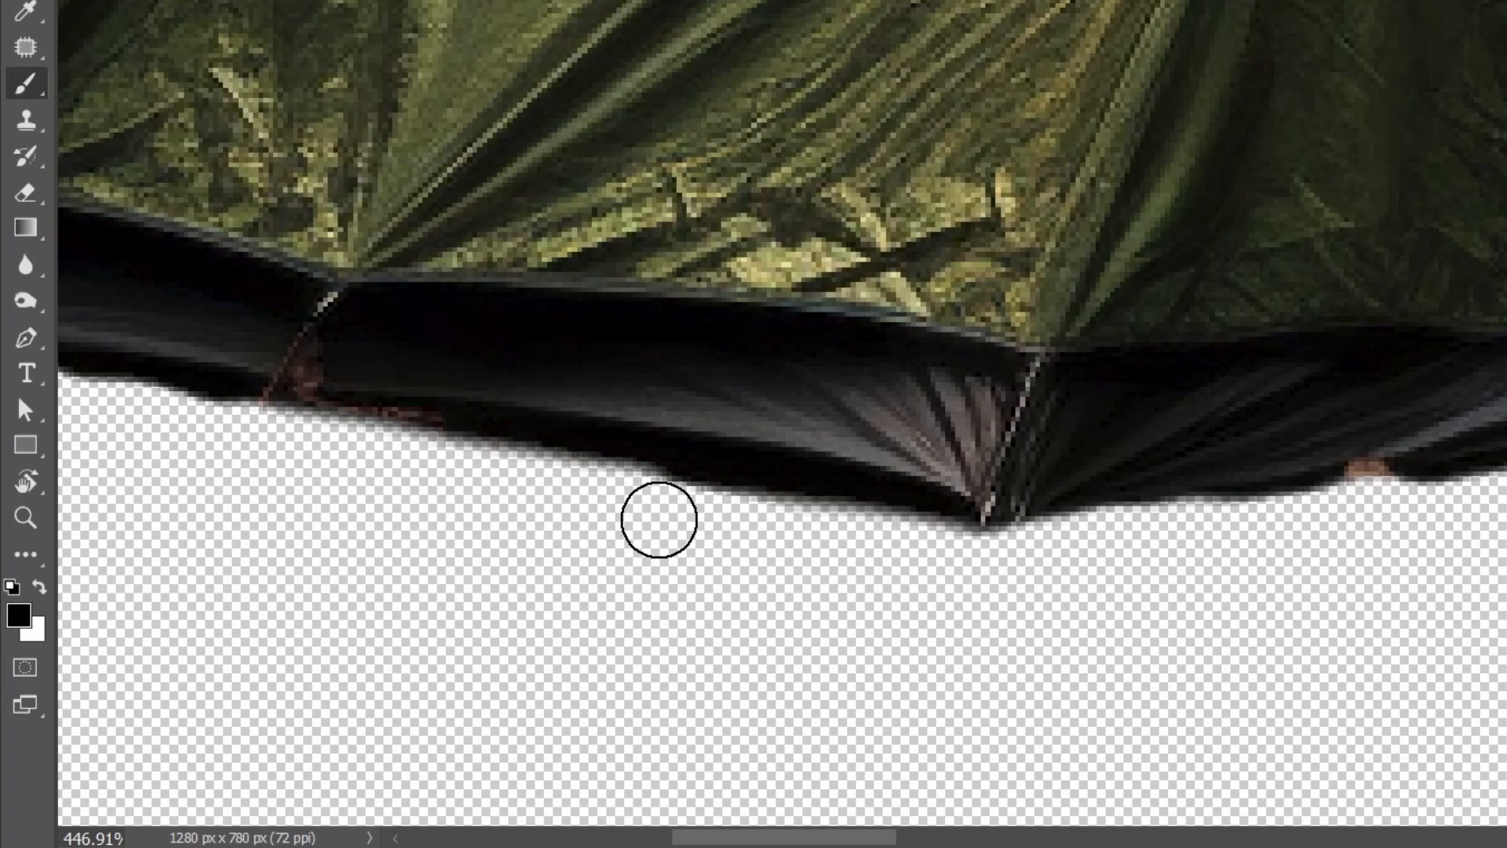
pyautogui.moveTo(1161, 552); pyautogui.dragTo(540, 557)
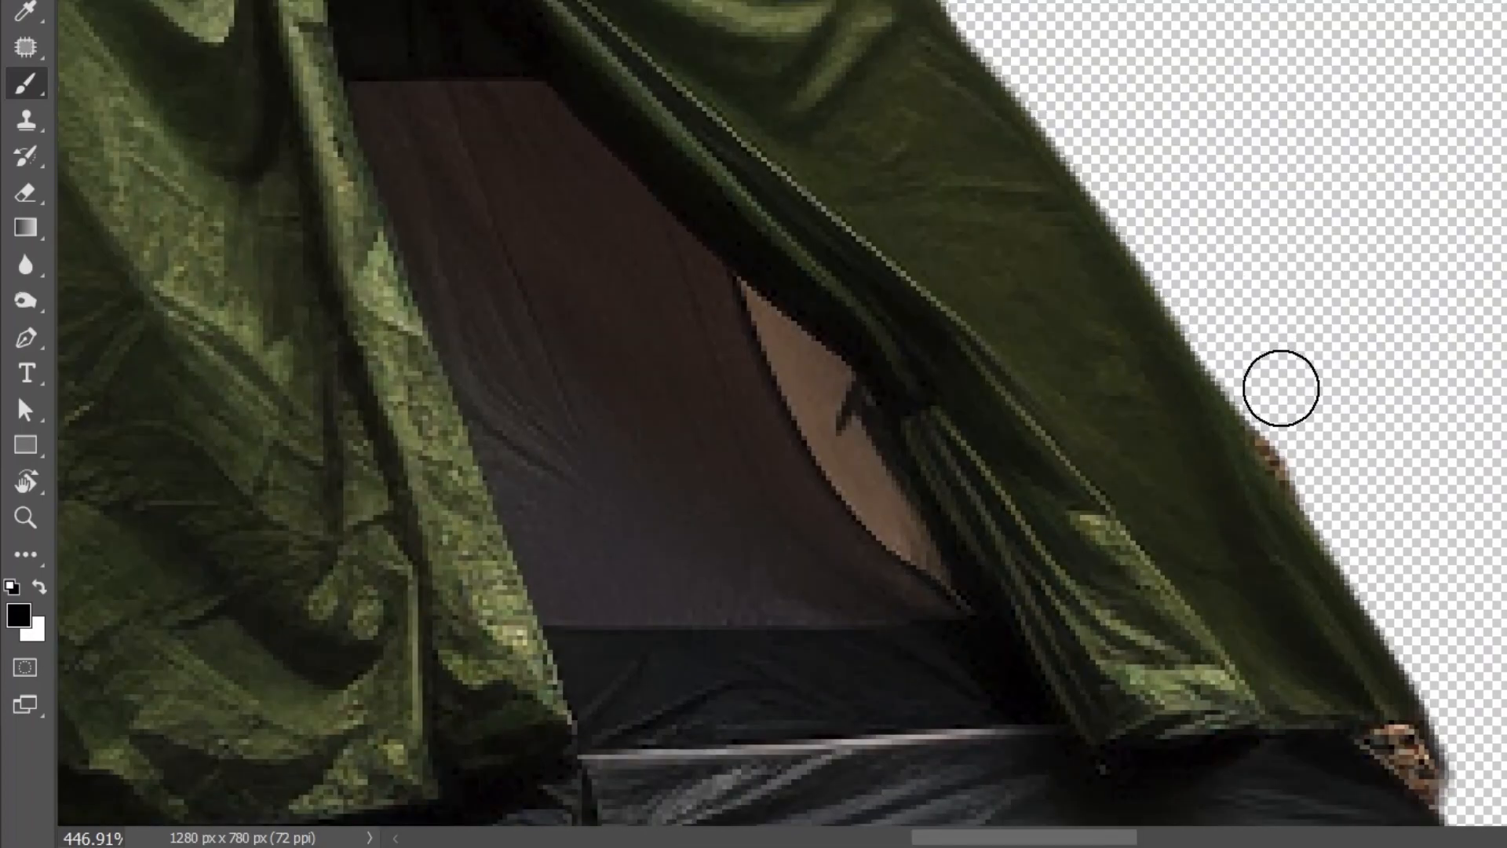
pyautogui.moveTo(1281, 388)
pyautogui.mouseDown()
pyautogui.moveTo(1345, 486)
pyautogui.moveTo(1264, 389)
pyautogui.moveTo(1294, 402)
pyautogui.moveTo(1469, 708)
pyautogui.mouseUp()
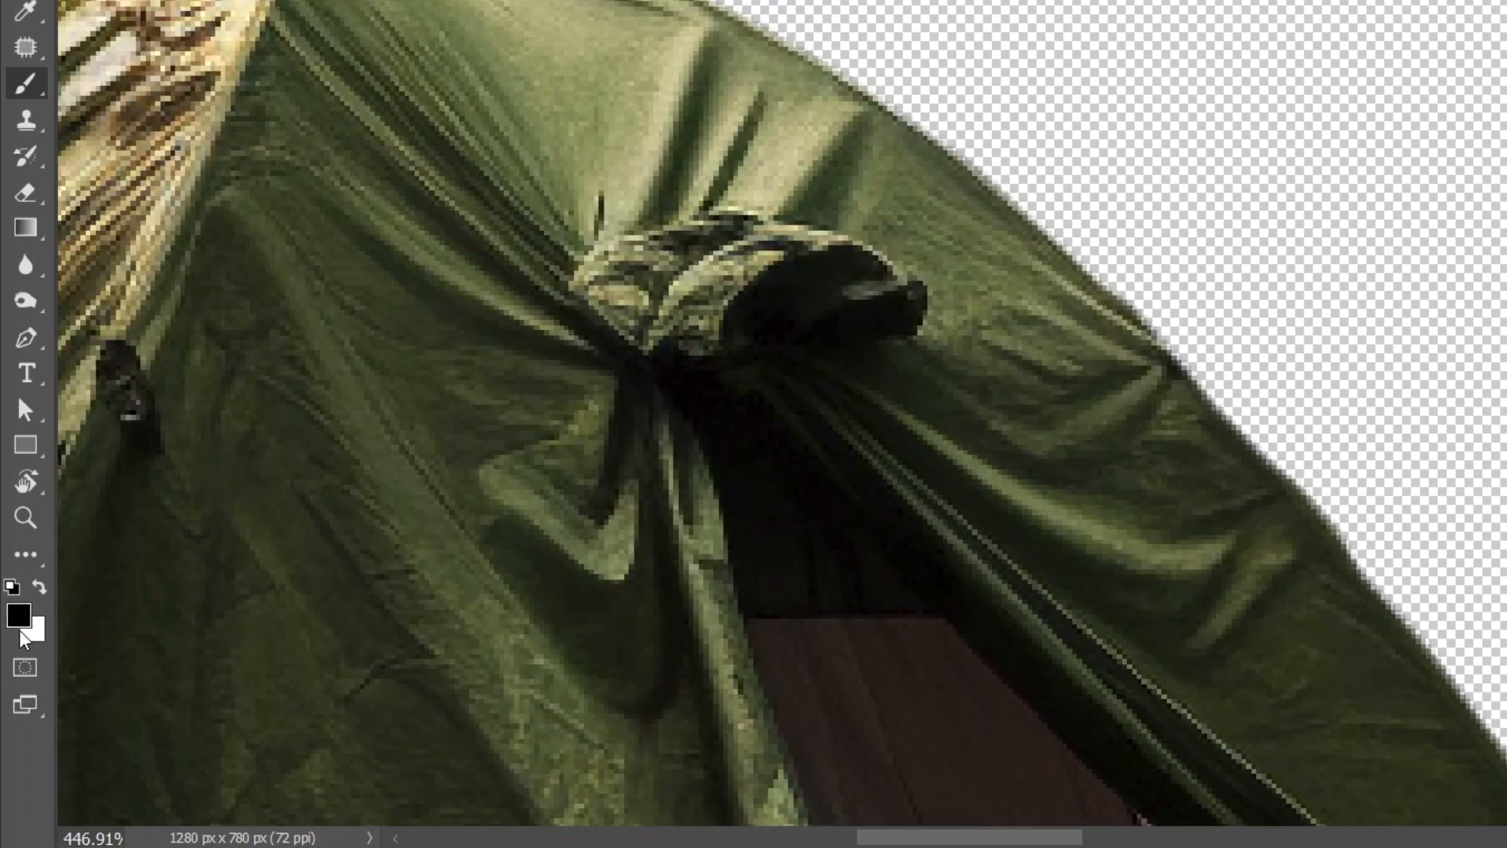
pyautogui.press('x')
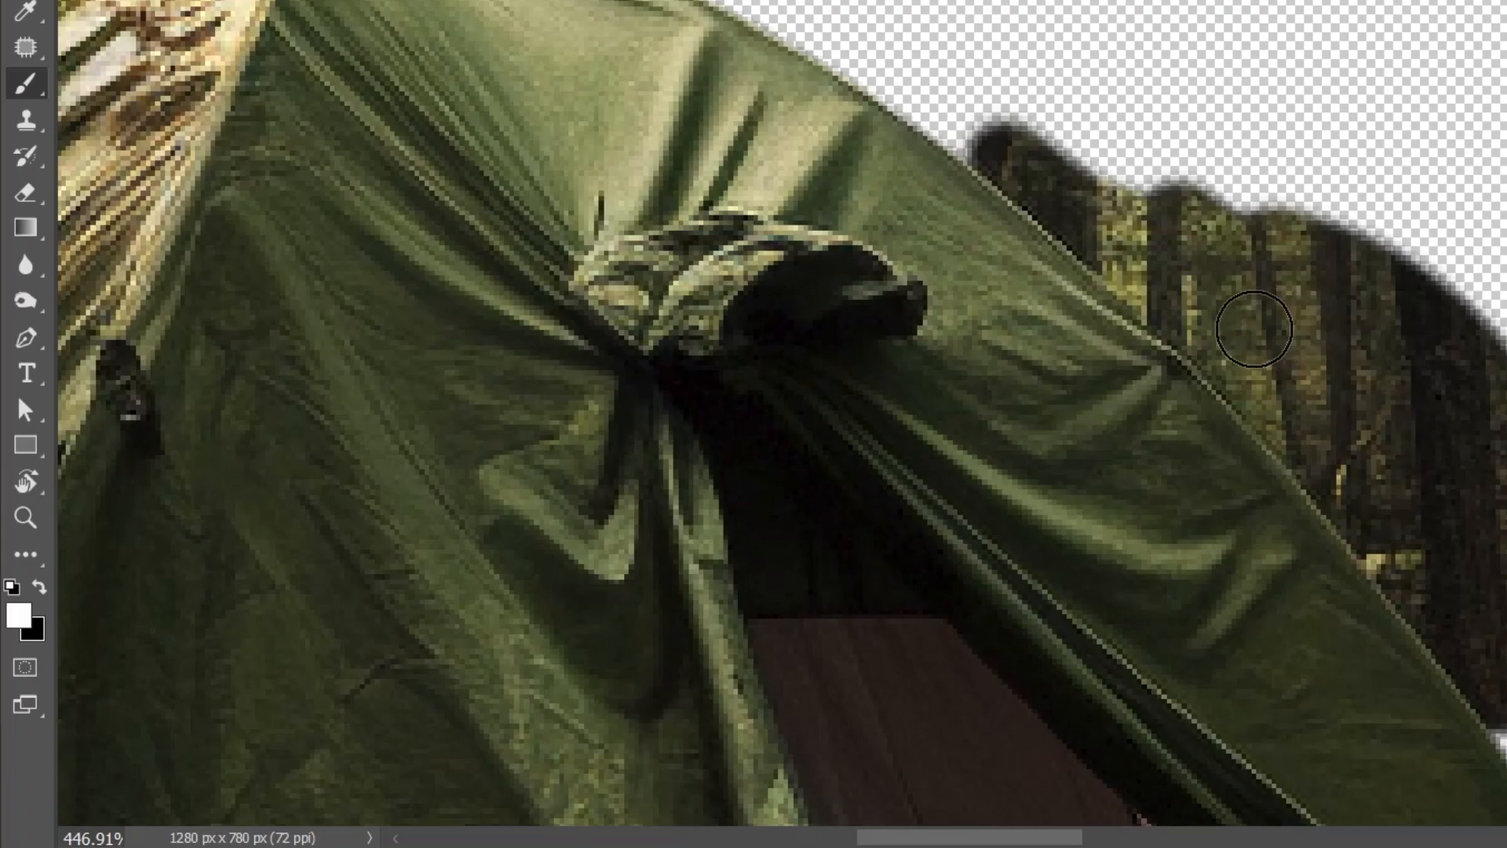
pyautogui.moveTo(1138, 173)
pyautogui.mouseDown()
pyautogui.moveTo(1005, 55)
pyautogui.moveTo(964, 146)
pyautogui.mouseUp()
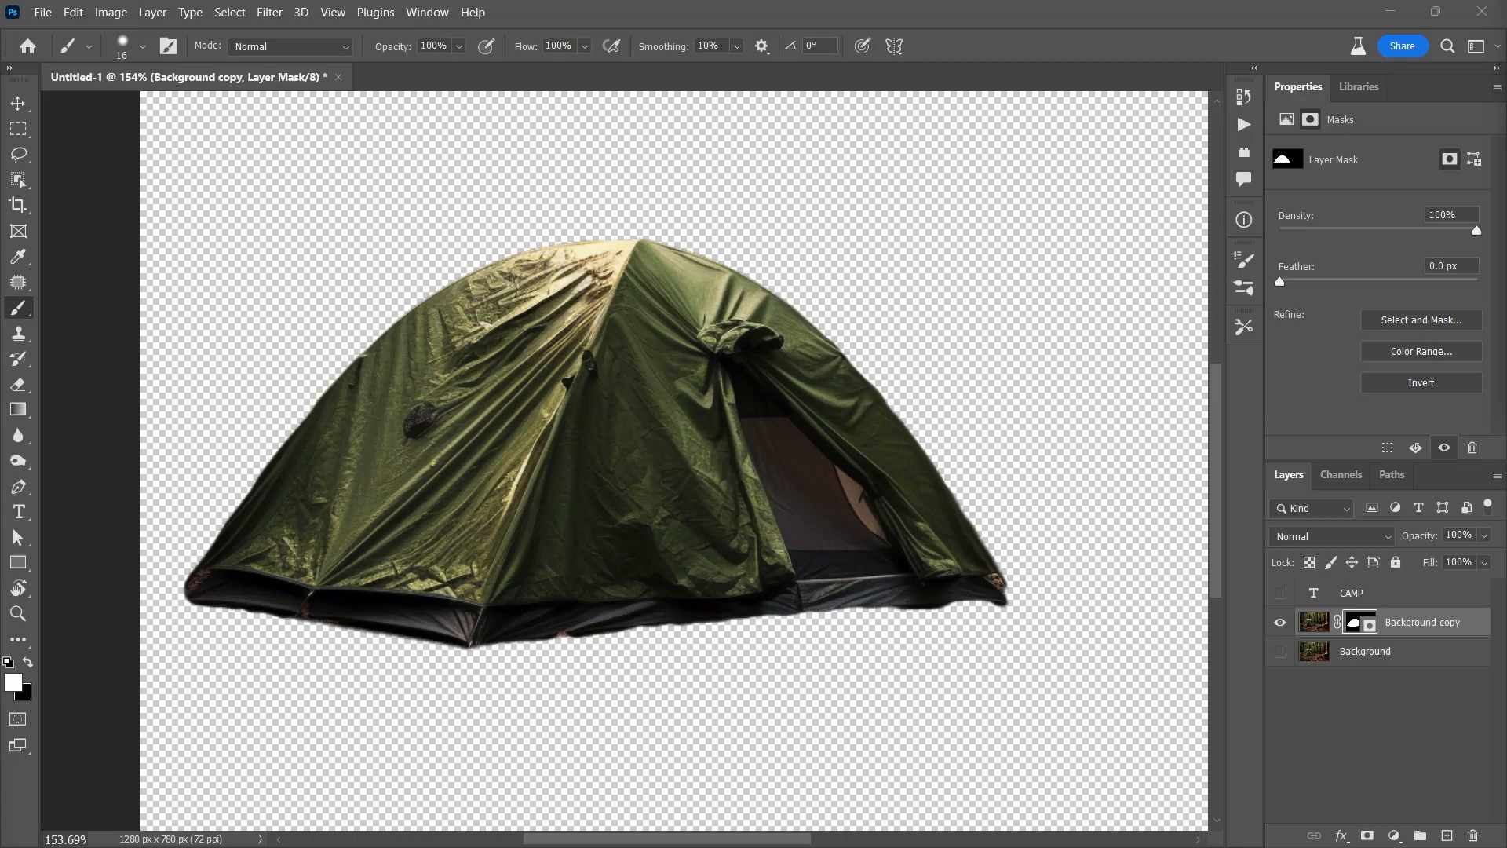
# Fit the image on screen and rename the Background copy layer to 'tent'
pyautogui.hotkey('ctrl', '0')
pyautogui.doubleClick(1441, 622)
pyautogui.write('tent')
pyautogui.press('Return')
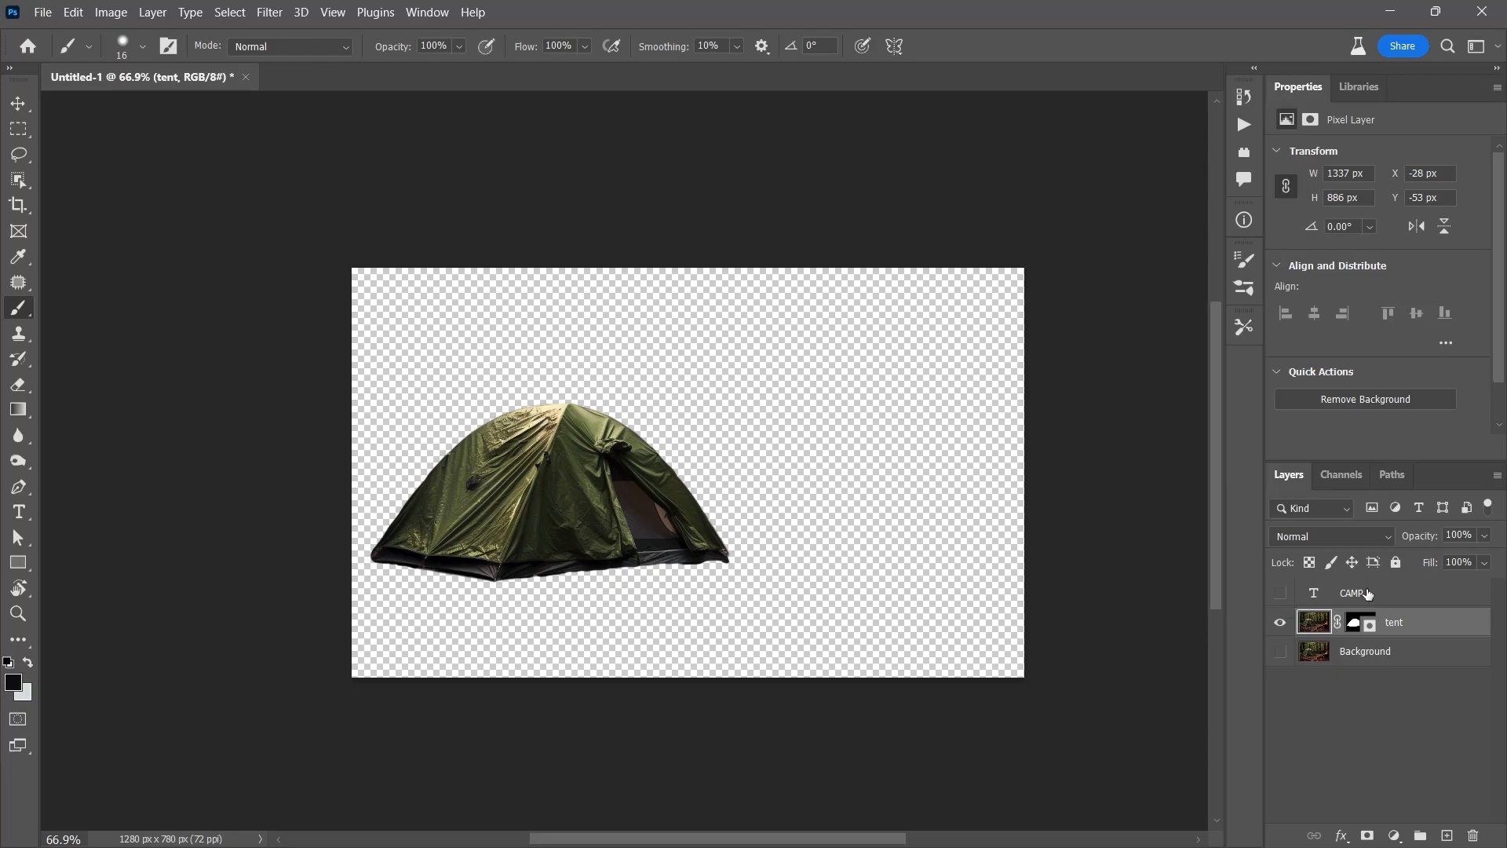
# Show the CAMP and Background layers, group CAMP and tent into Group 1, and expand it
pyautogui.keyDown('shift'); pyautogui.click(1314, 596); pyautogui.keyUp('shift')
pyautogui.click(1280, 594)
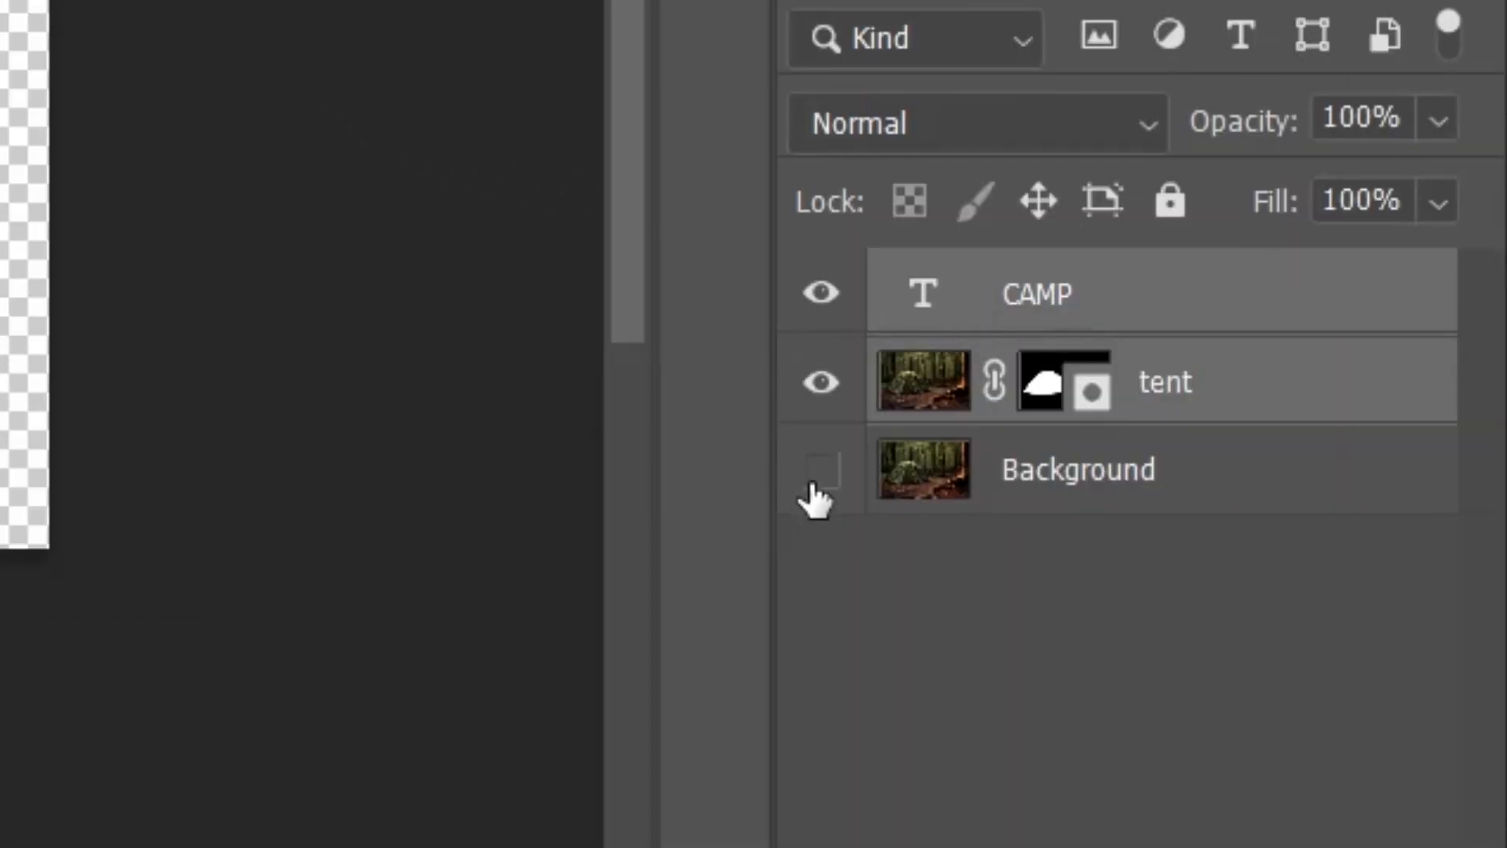
pyautogui.click(1286, 654)
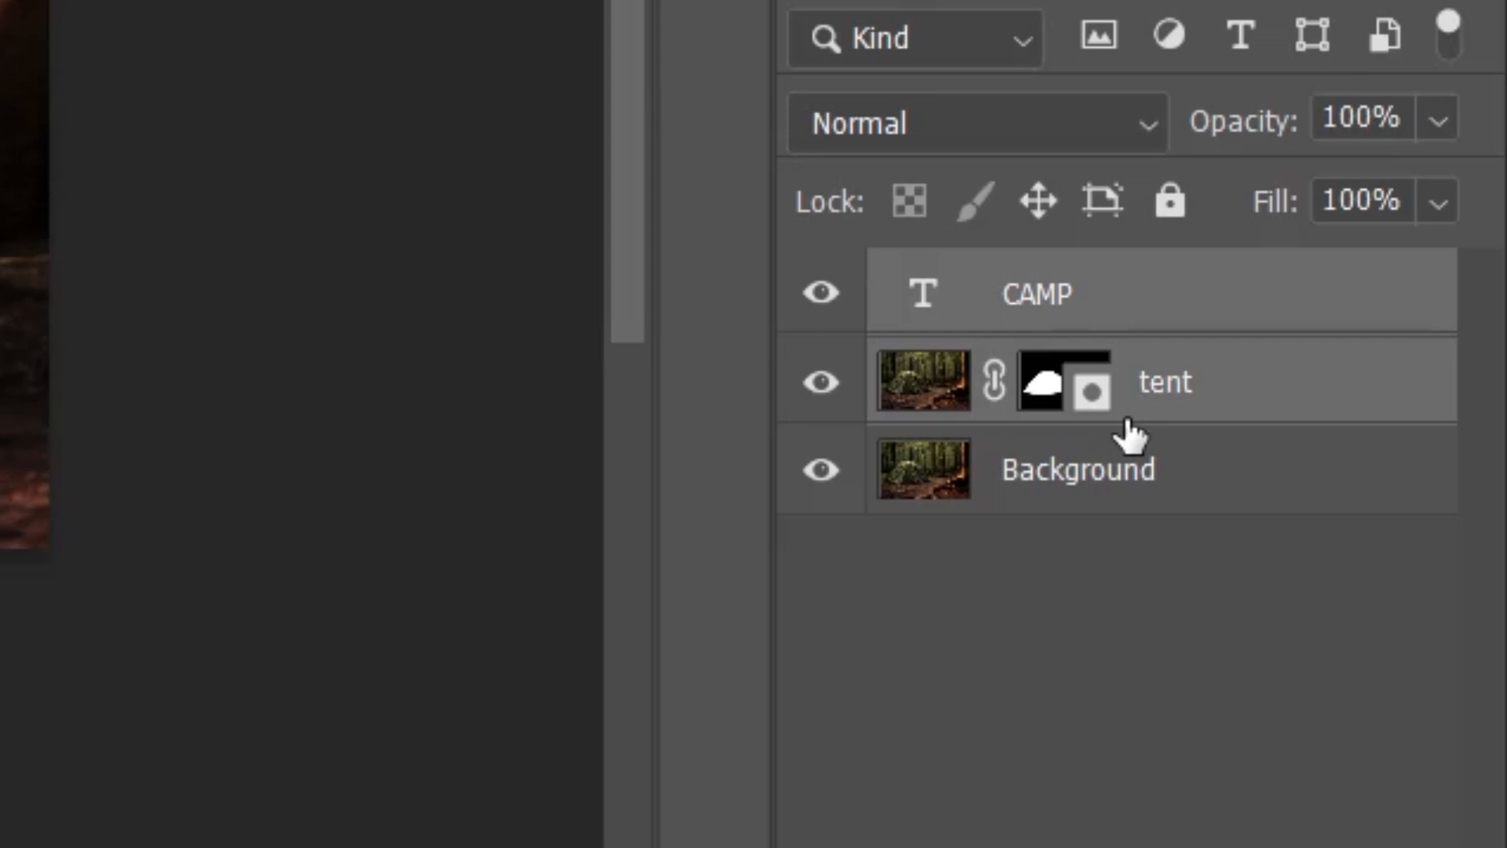
pyautogui.click(1189, 385)
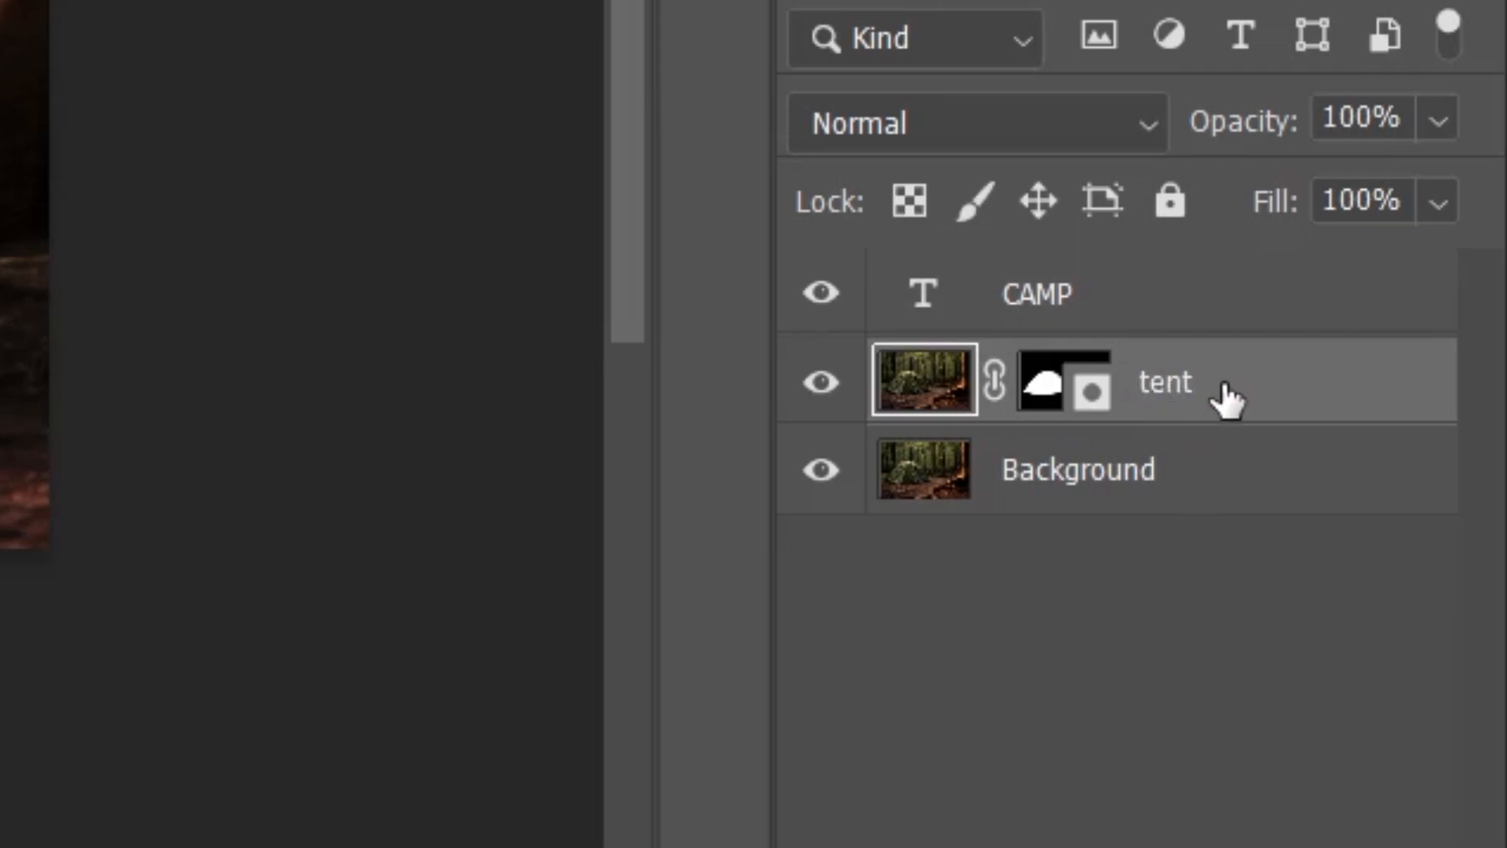
pyautogui.keyDown('shift'); pyautogui.click(1085, 302); pyautogui.keyUp('shift')
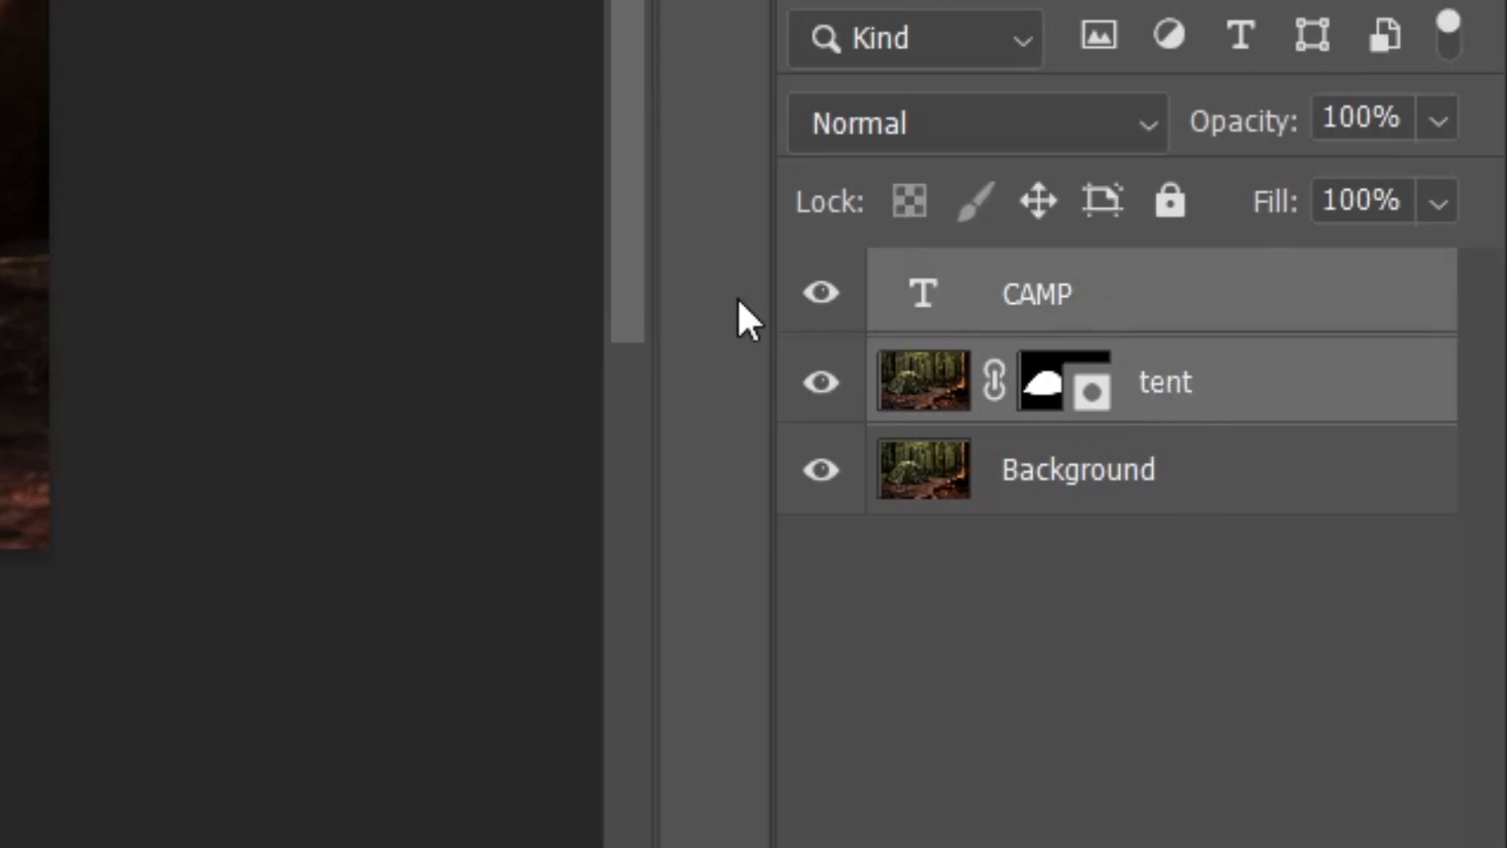
pyautogui.hotkey('ctrl', 'g')
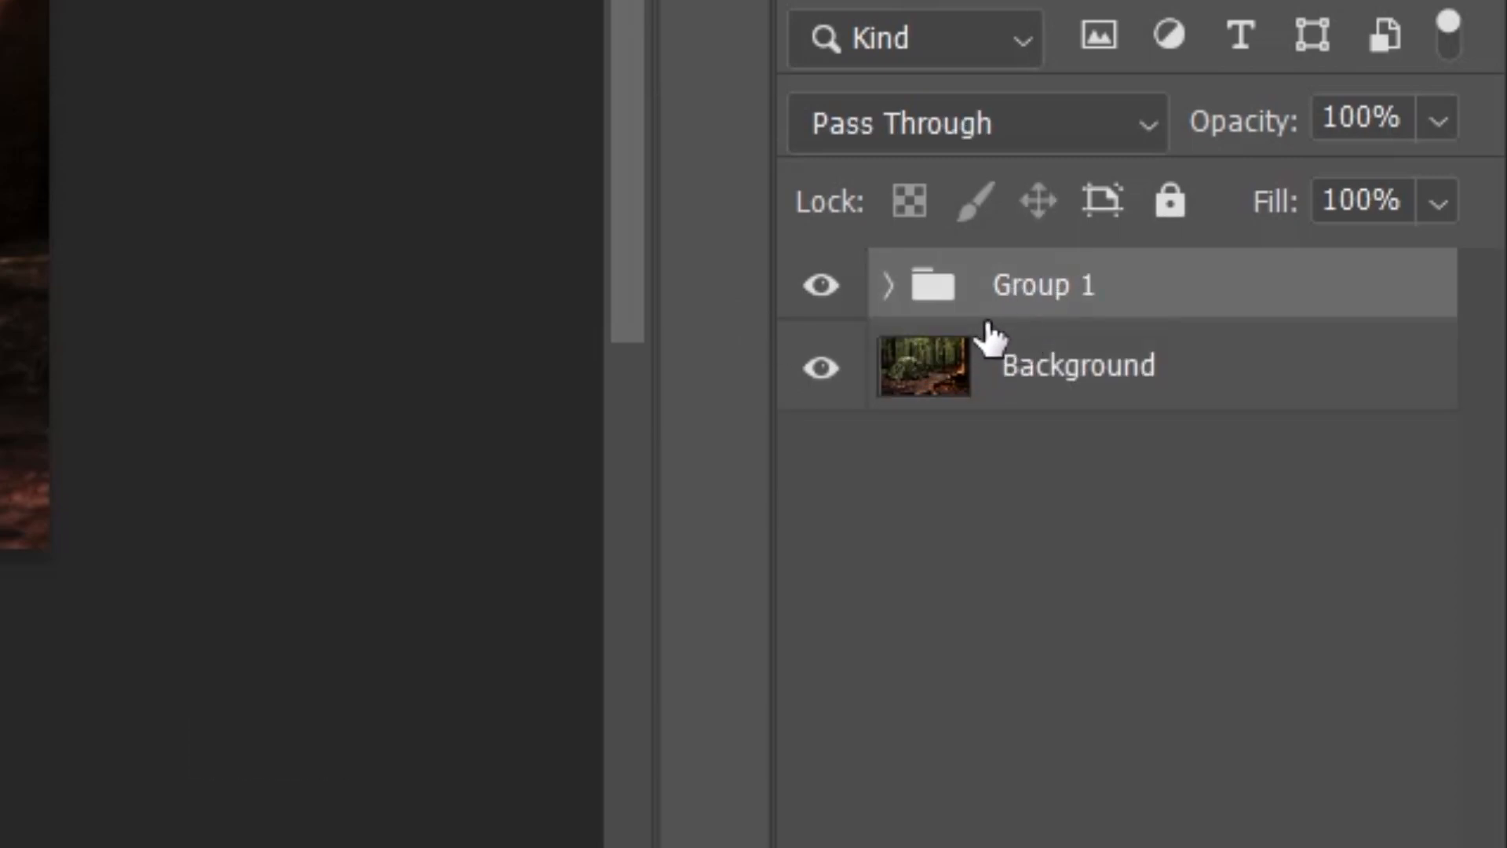
pyautogui.click(888, 286)
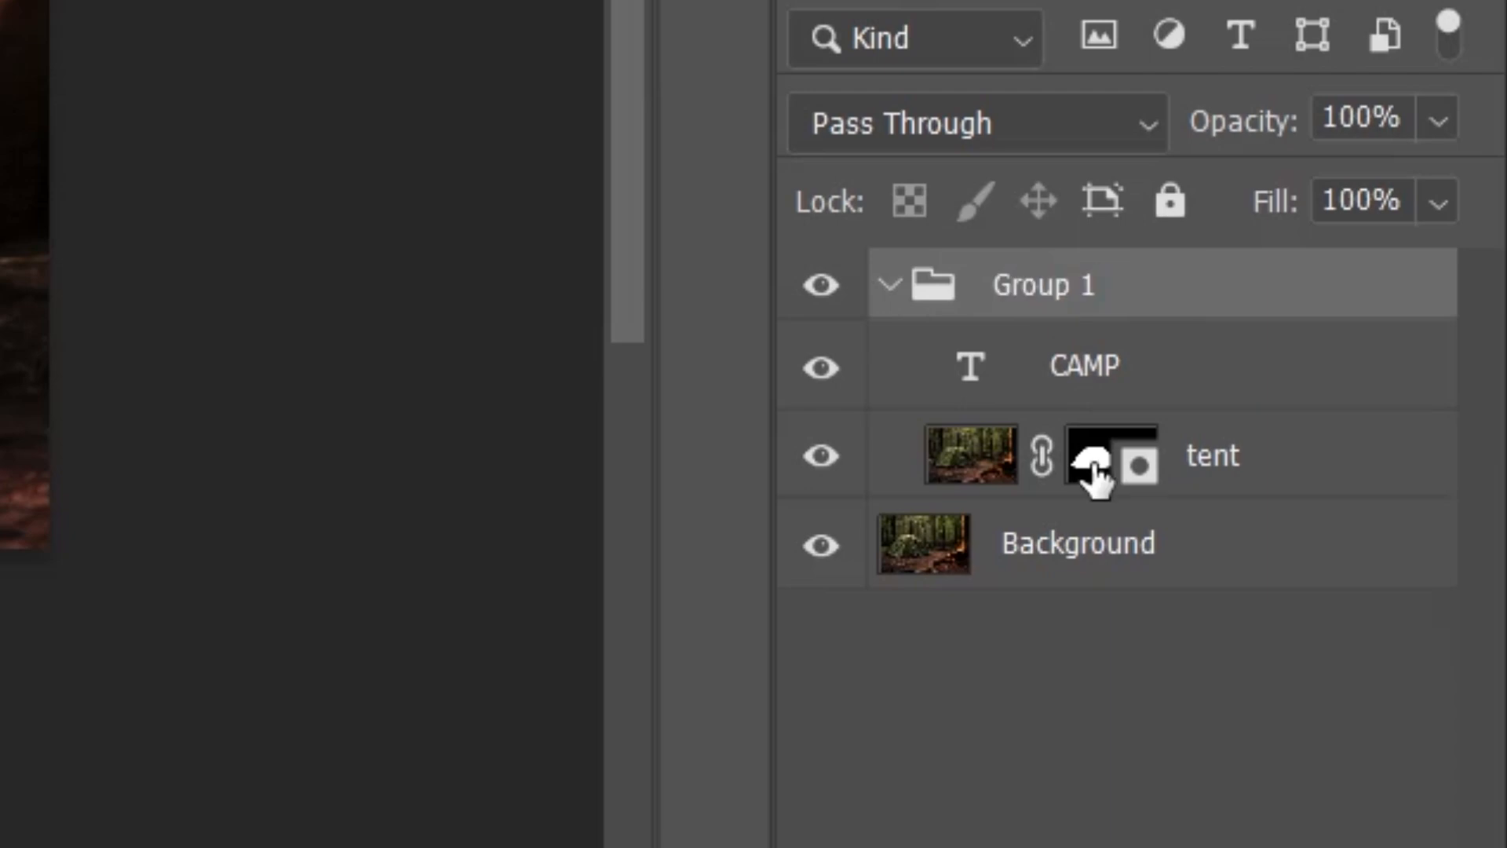
# Move the tent mask onto Group 1, invert it, and nudge CAMP slightly up and right
pyautogui.moveTo(1097, 467); pyautogui.dragTo(1098, 302)
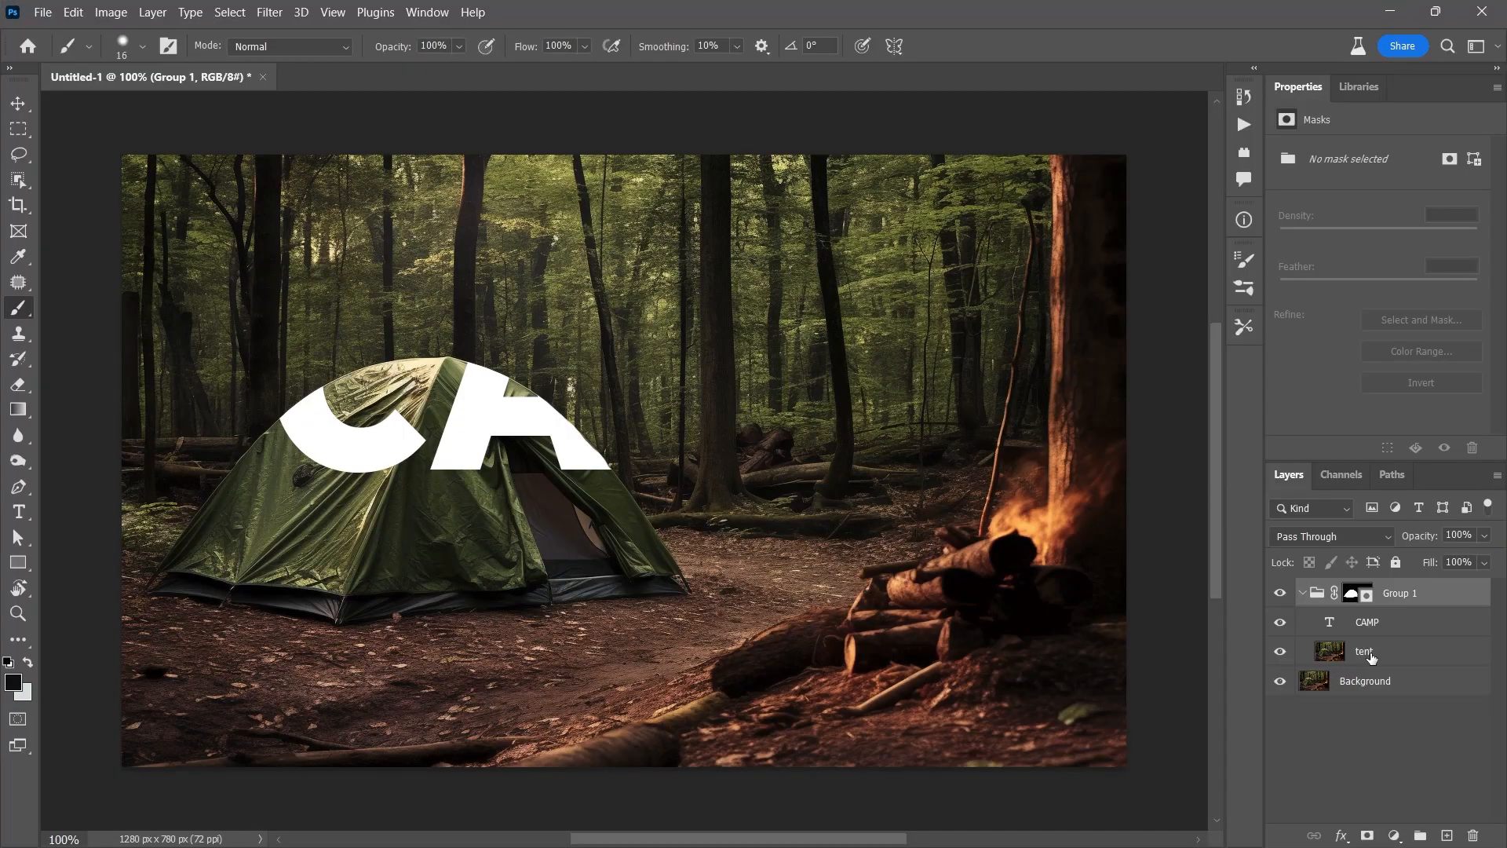
pyautogui.press('v')
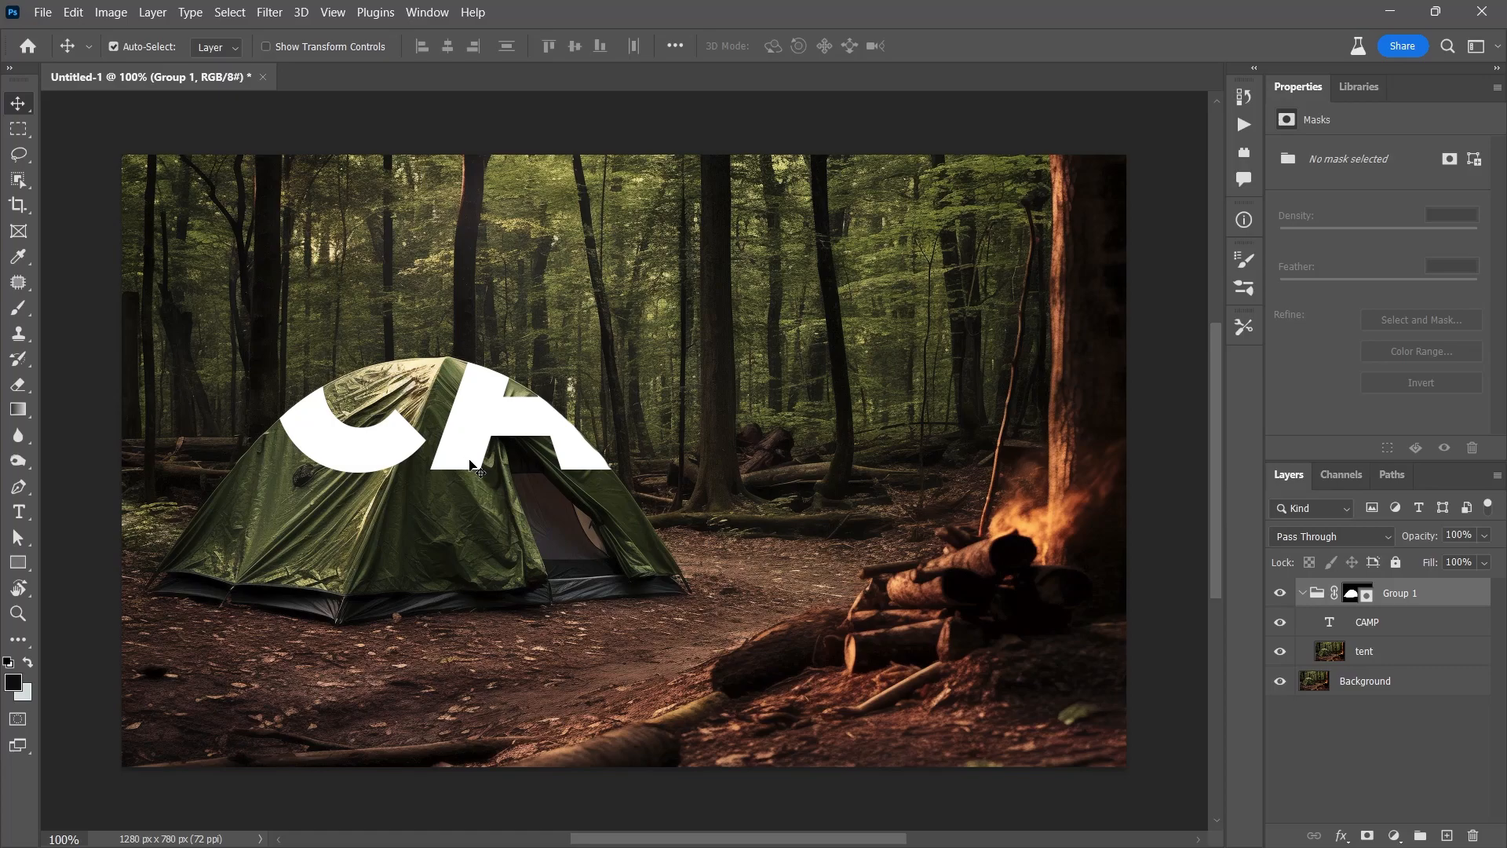
pyautogui.click(1351, 595)
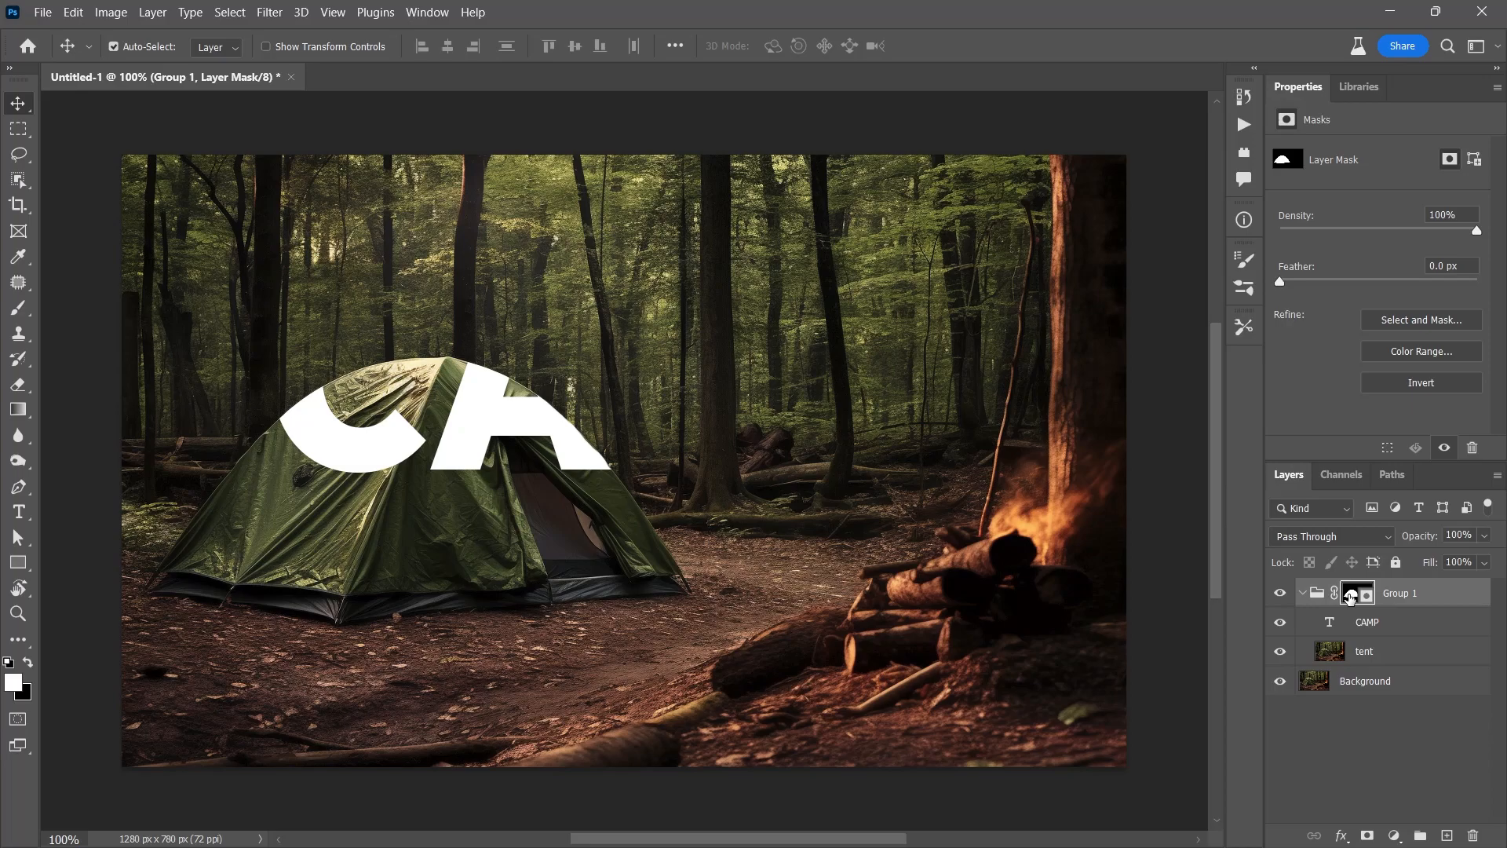
pyautogui.hotkey('ctrl', 'i')
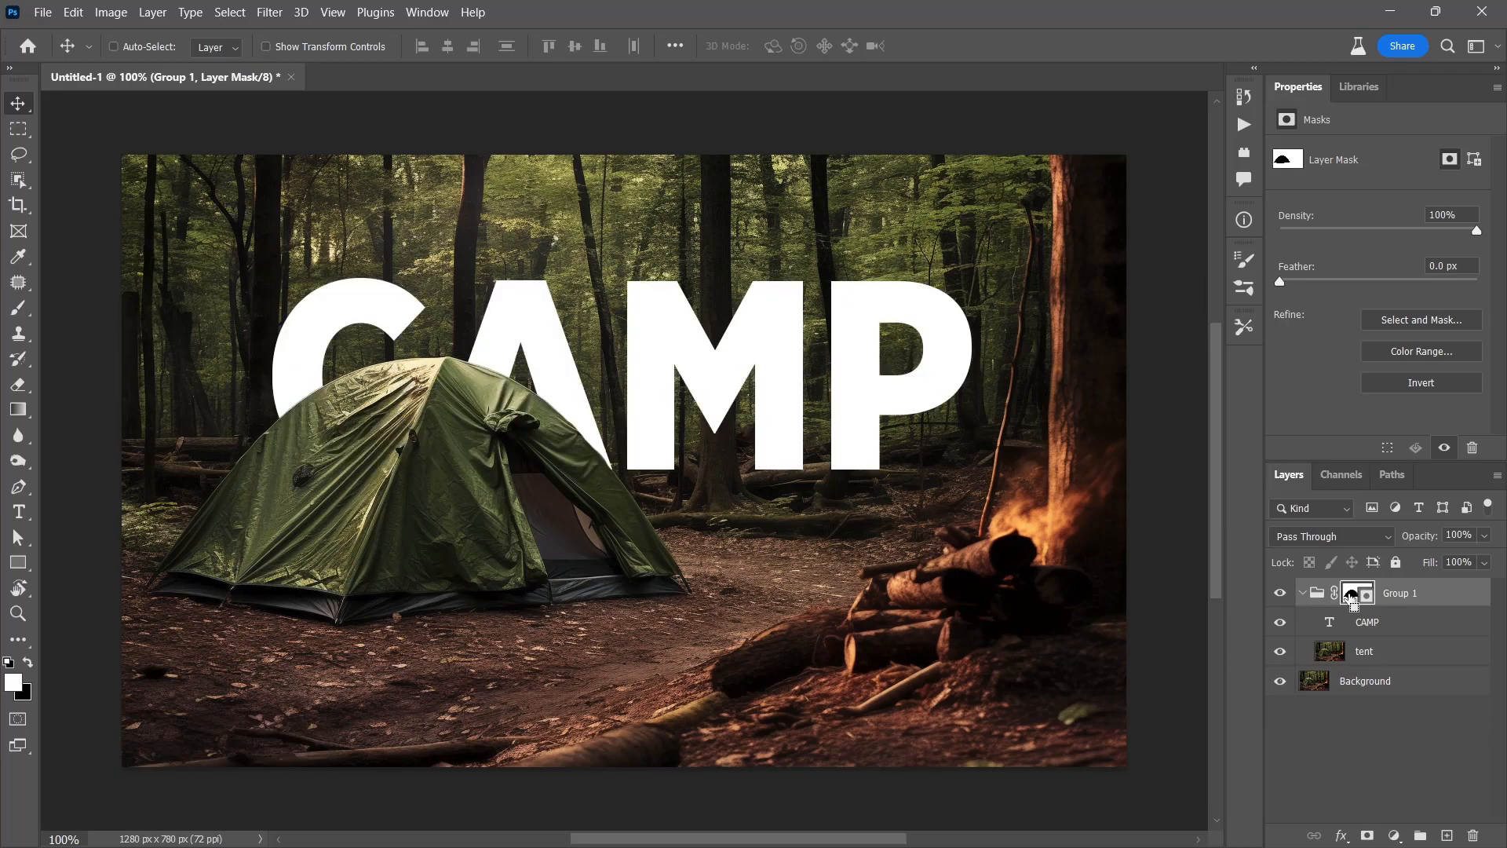
pyautogui.hotkey('ctrl', 'i')
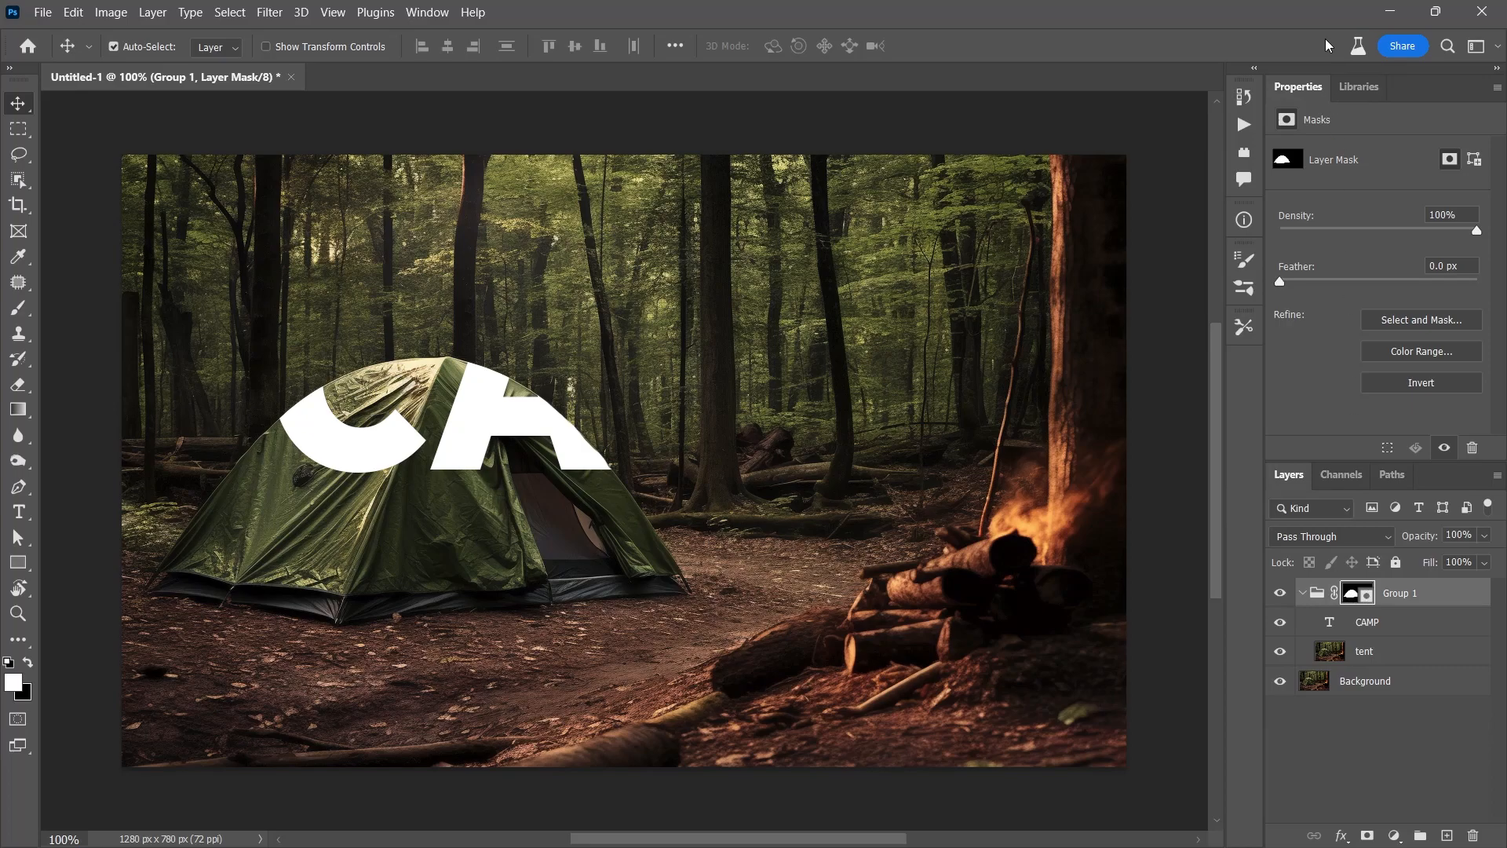
pyautogui.click(1423, 383)
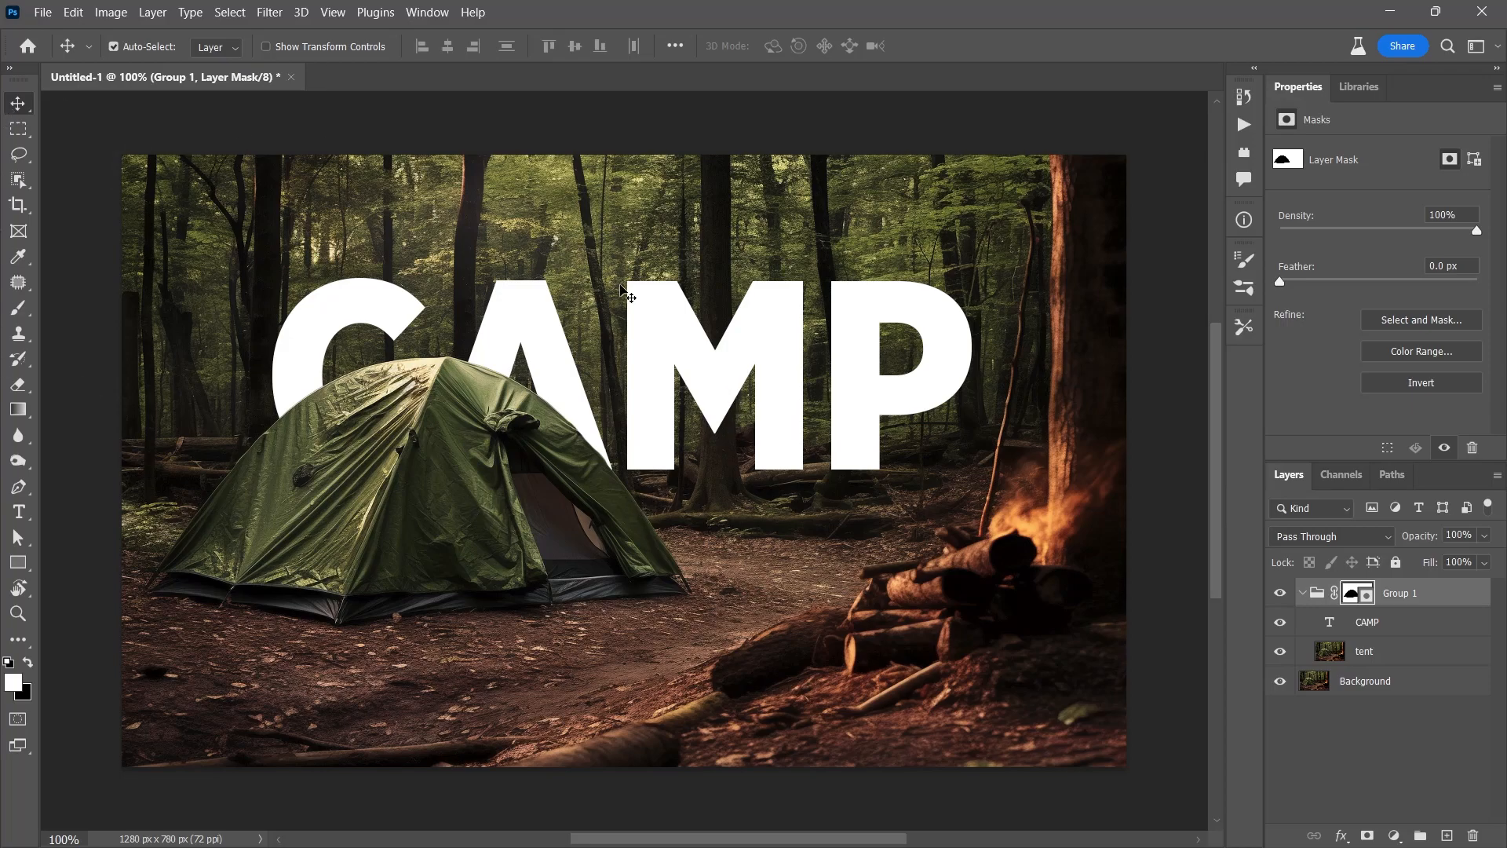
pyautogui.click(1341, 621)
pyautogui.moveTo(850, 372); pyautogui.dragTo(879, 346)
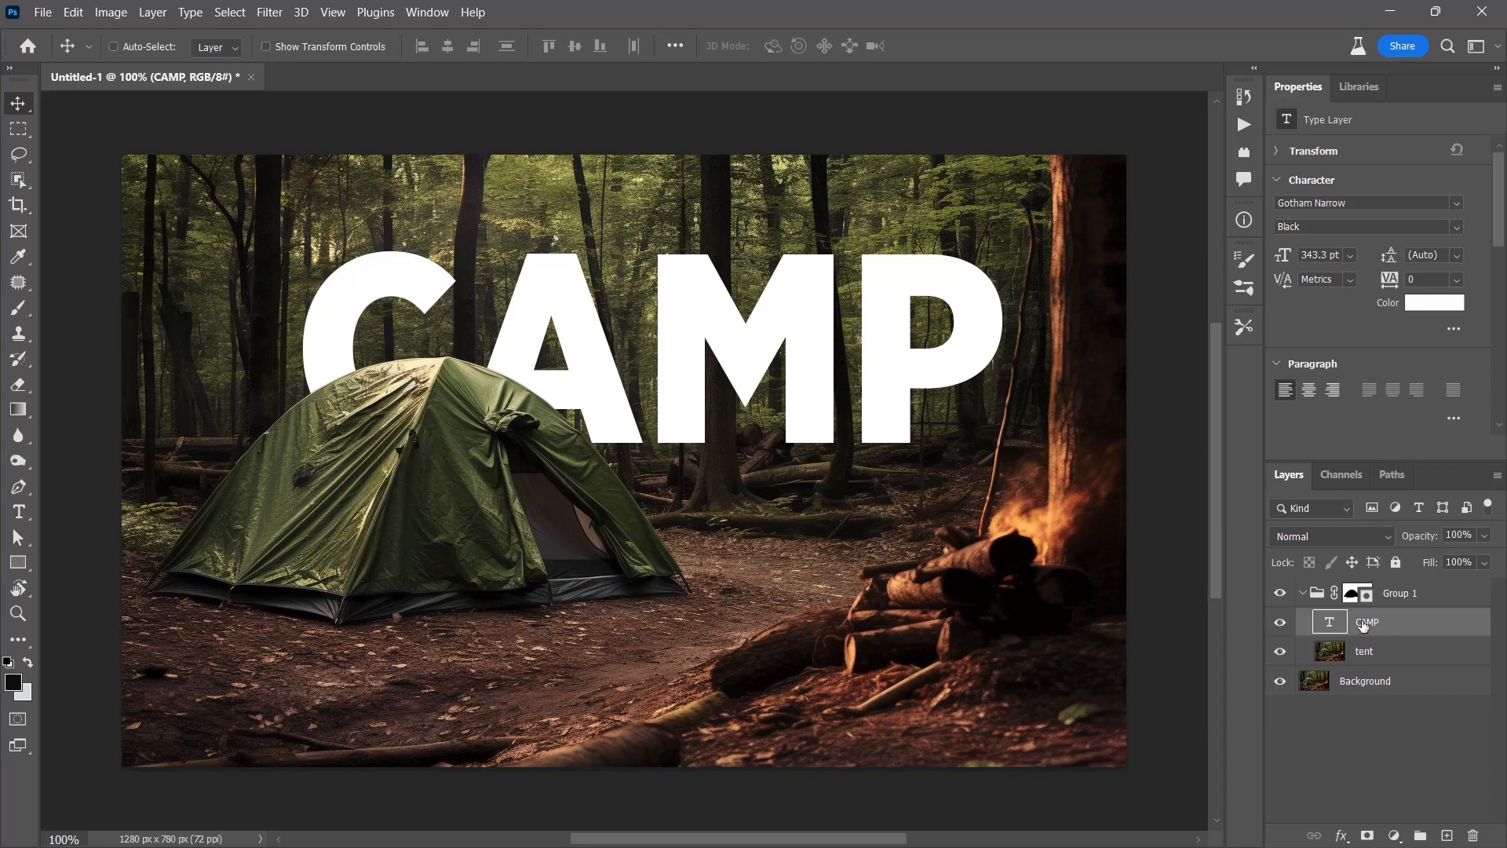
# Add a CAMP copy about 100 px lower scaled to 48%, and delete the tent layer
pyautogui.hotkey('ctrl', 'j')
pyautogui.moveTo(887, 324); pyautogui.dragTo(887, 401)
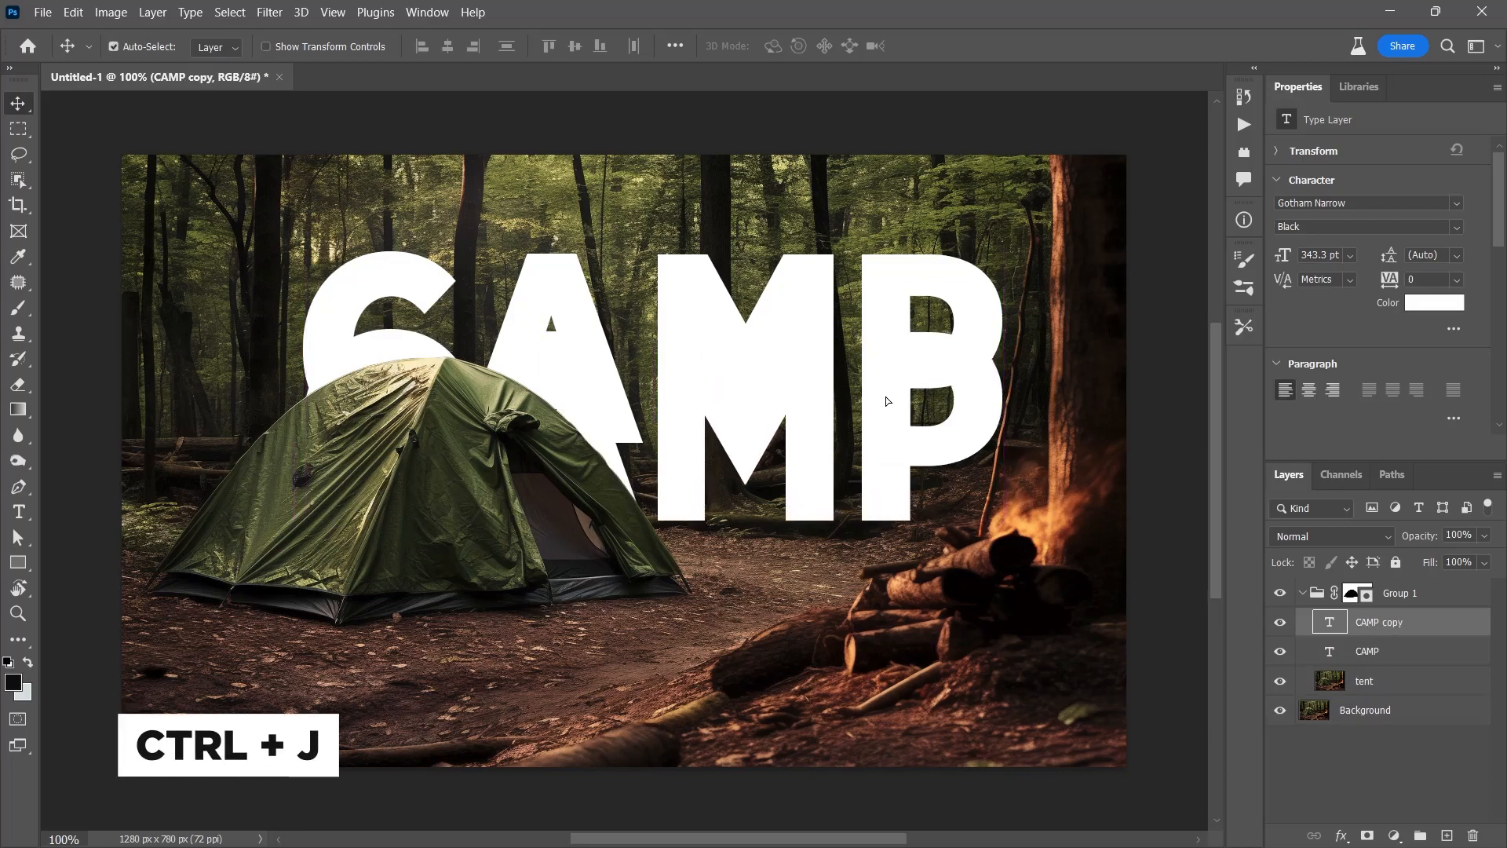
pyautogui.hotkey('ctrl', 't')
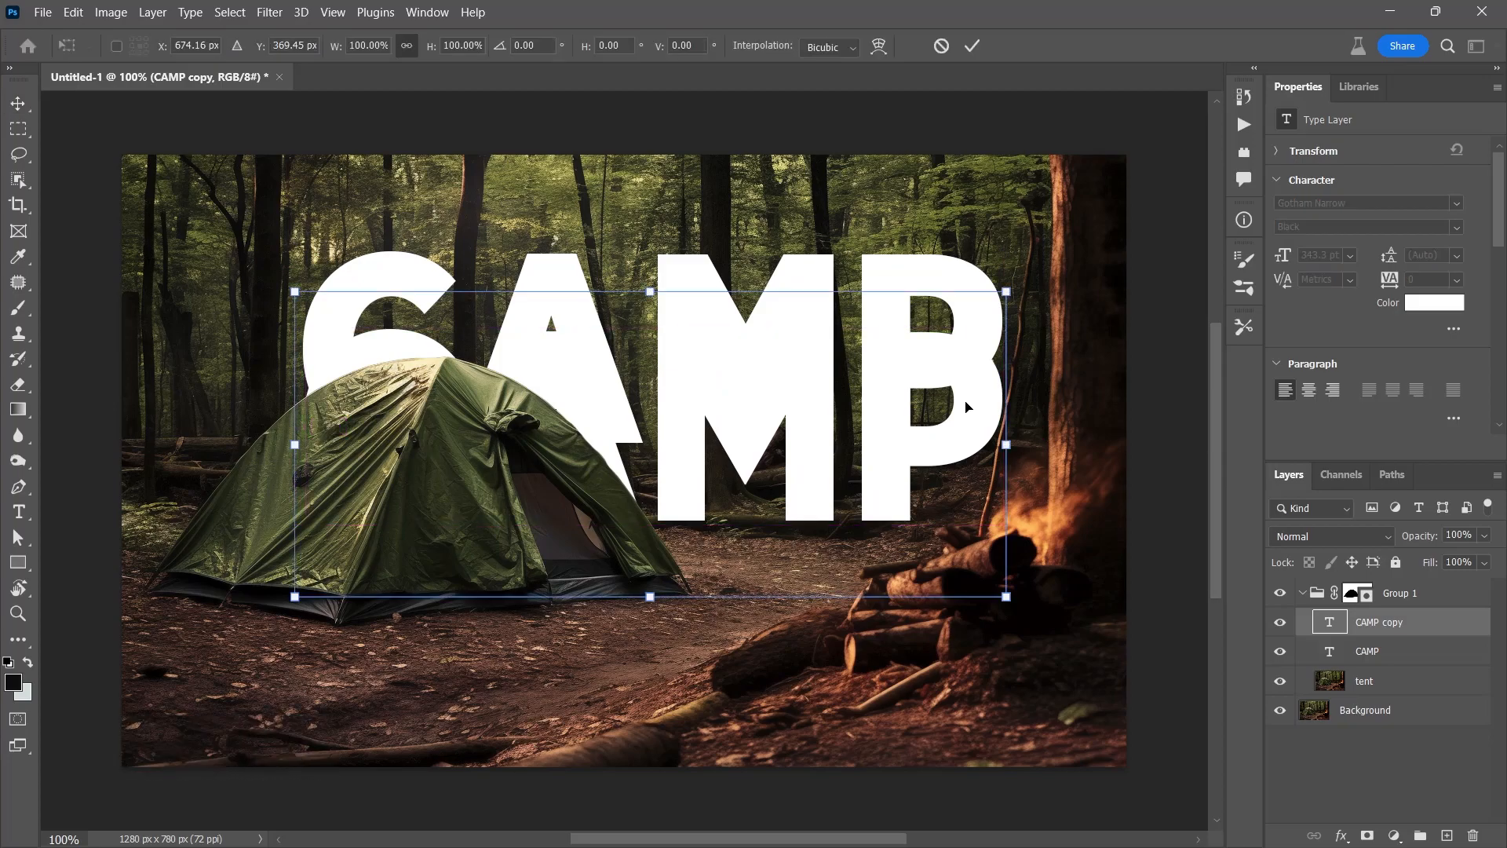
pyautogui.moveTo(1008, 289); pyautogui.dragTo(637, 449)
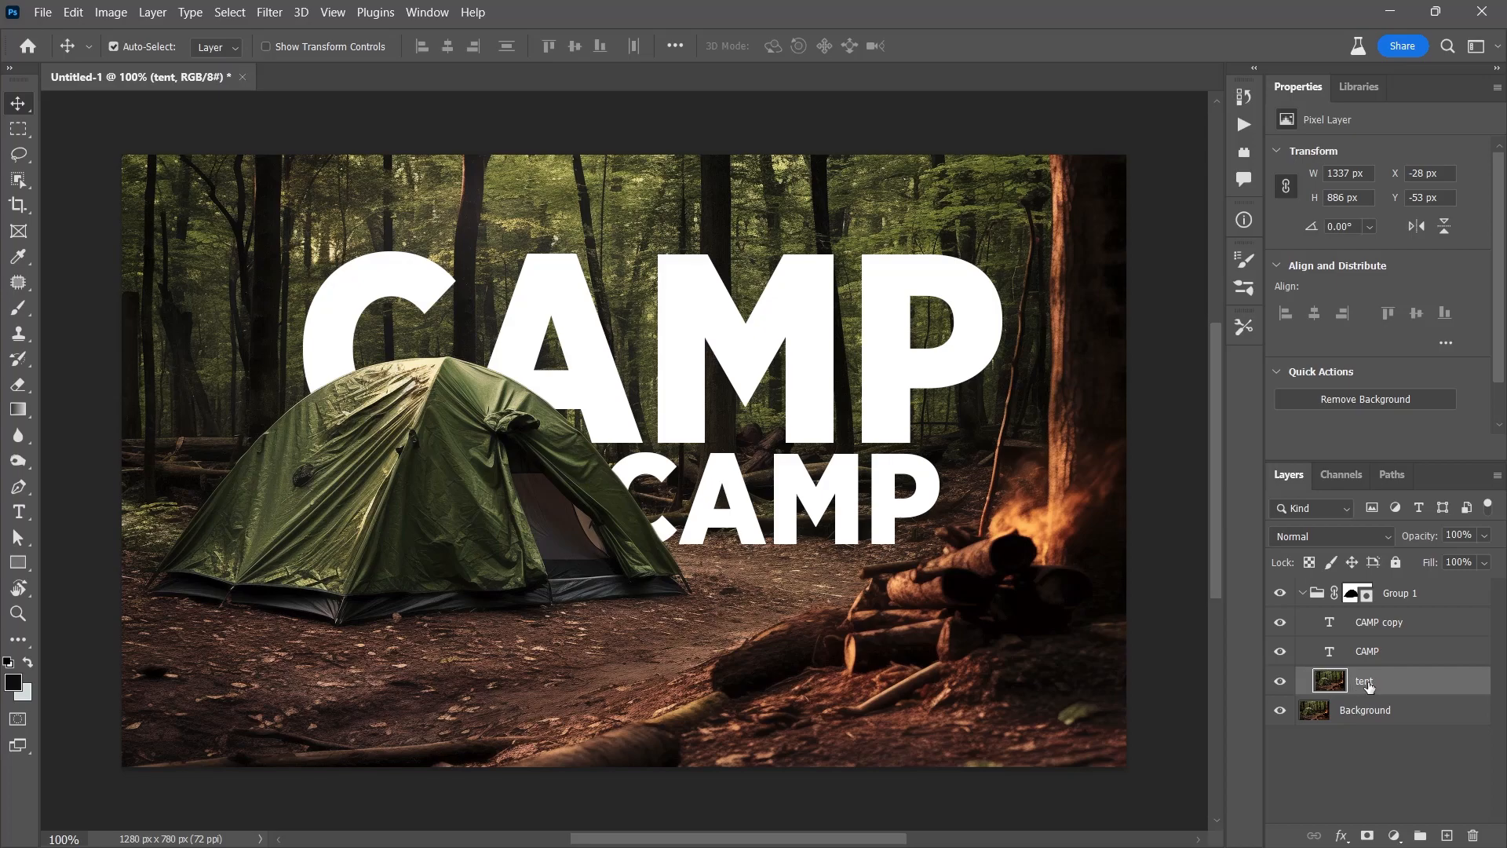
pyautogui.moveTo(1426, 782); pyautogui.dragTo(1473, 835)
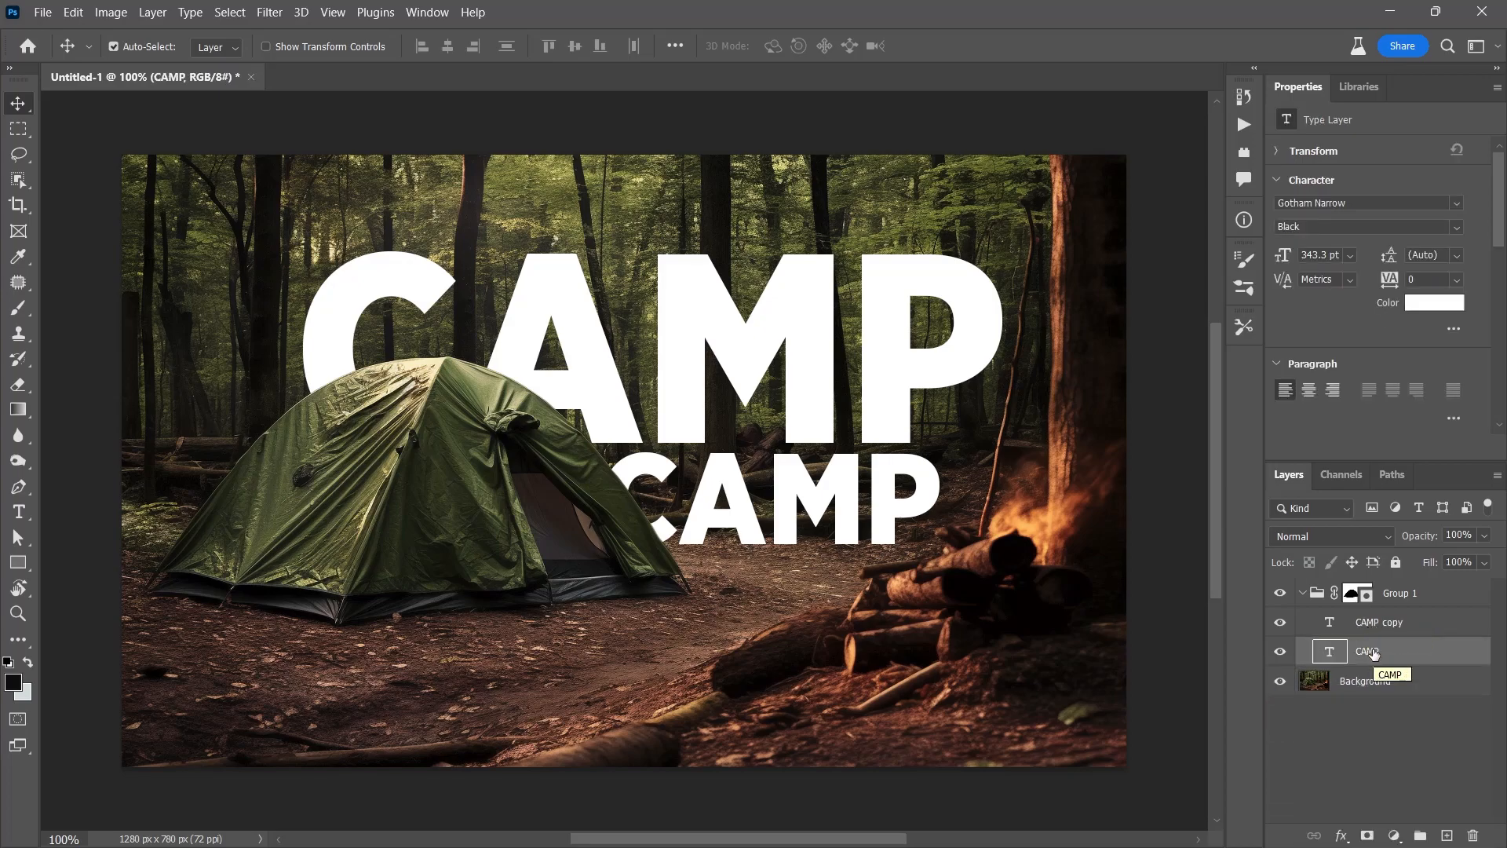
# Toggle the Background forest photo off and back on to check the text
pyautogui.click(1282, 682)
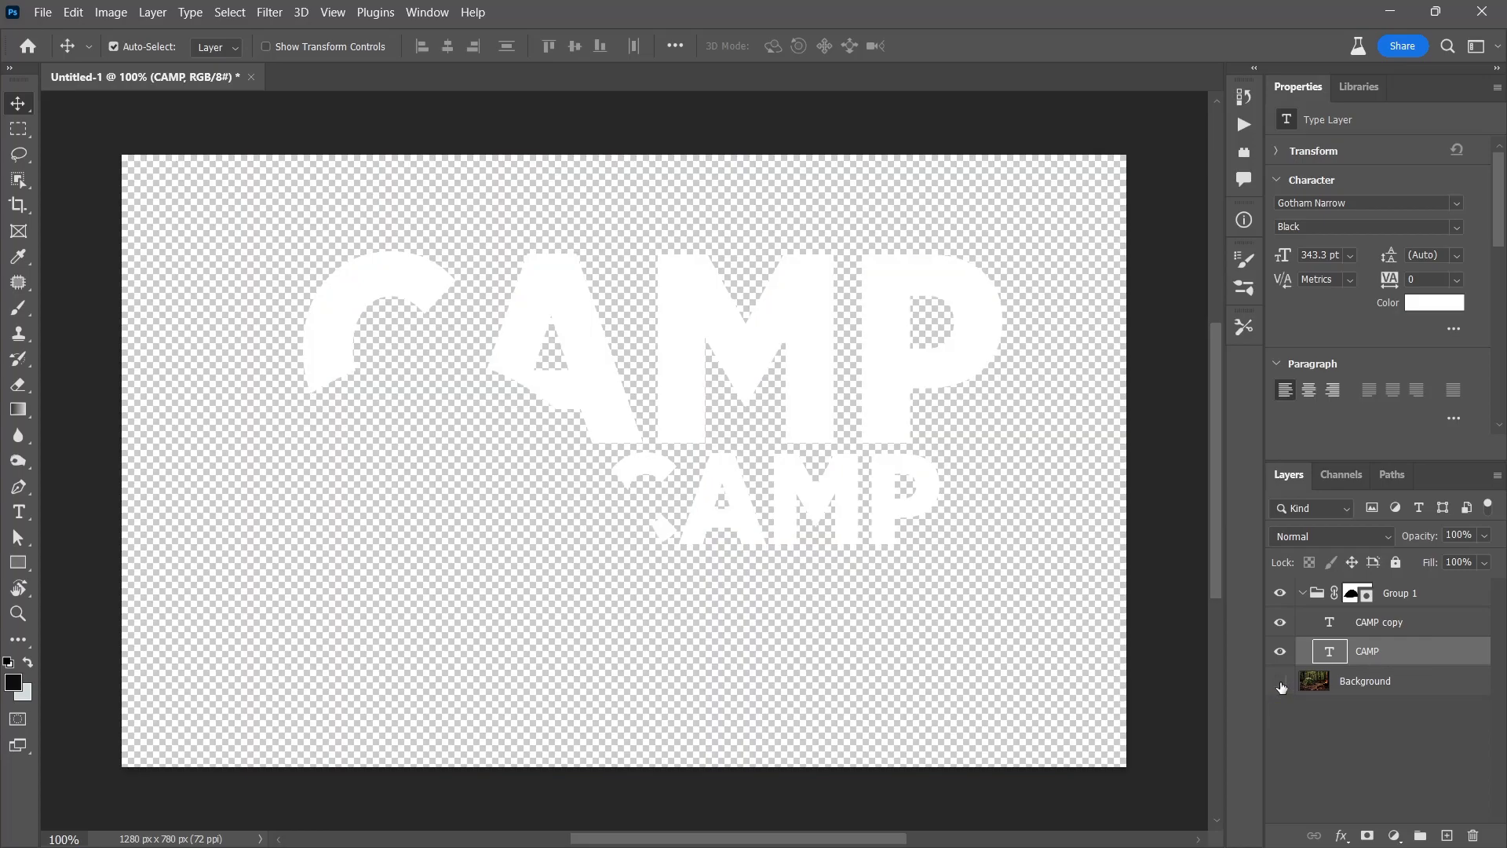
pyautogui.click(1281, 682)
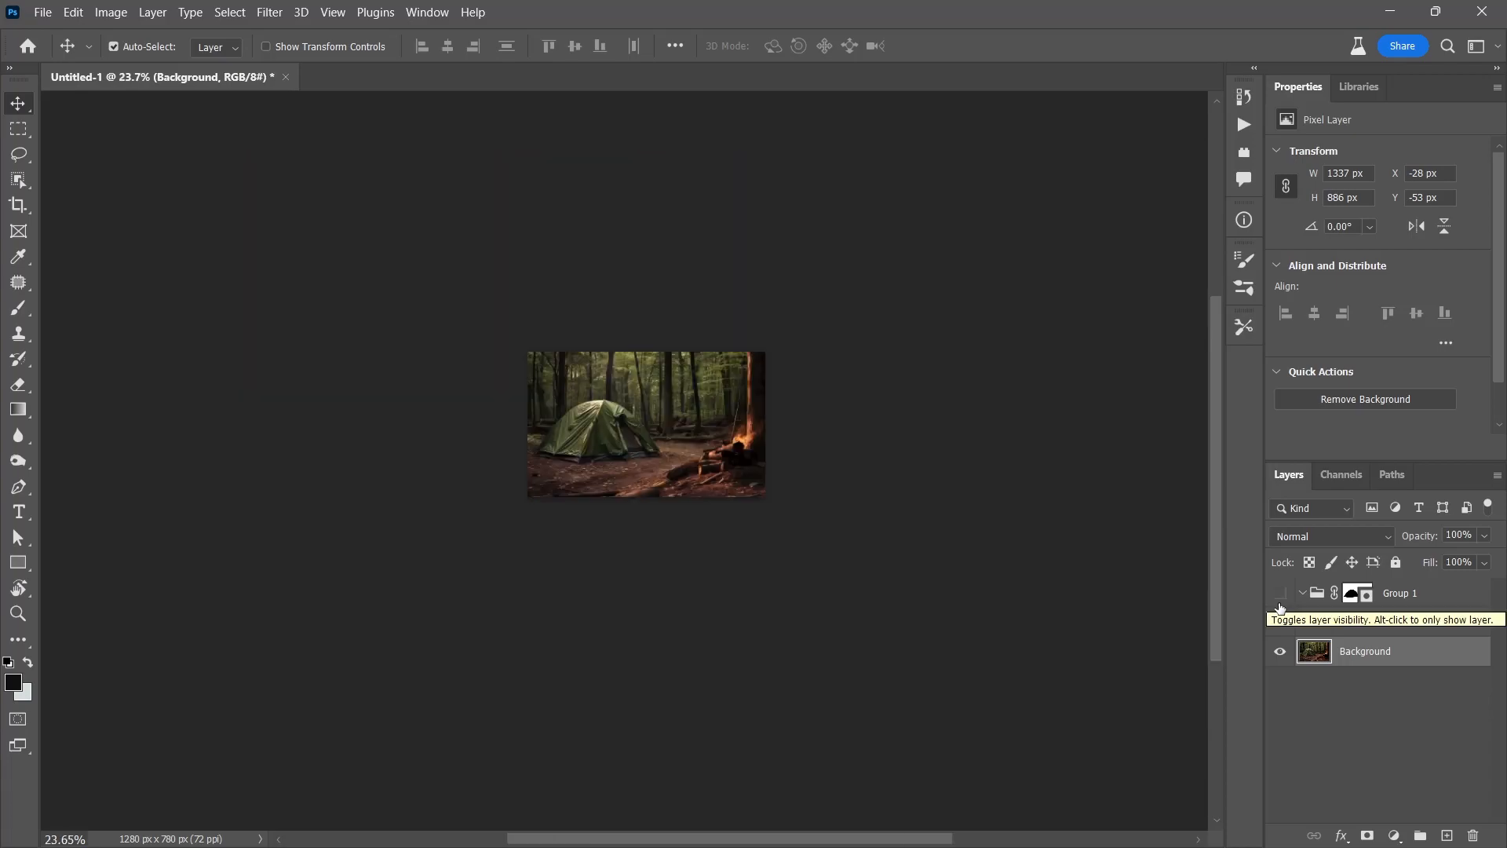
# Move CAMP slightly lower behind the tent's peak, then zoom in and target Group 1's mask
pyautogui.click(1280, 595)
pyautogui.moveTo(672, 371); pyautogui.dragTo(656, 398)
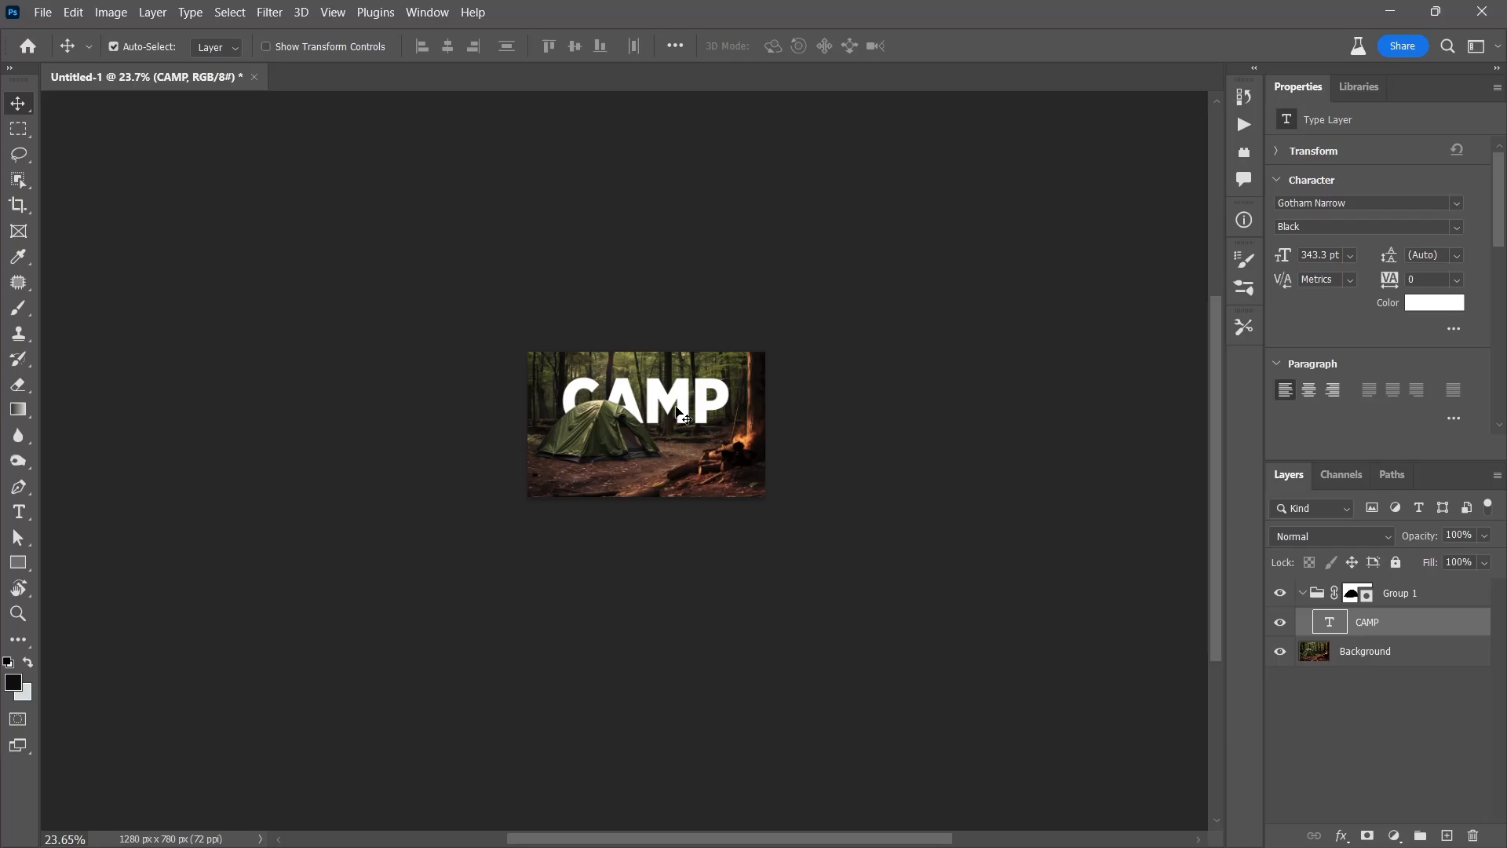
pyautogui.scroll(5, 679, 411)
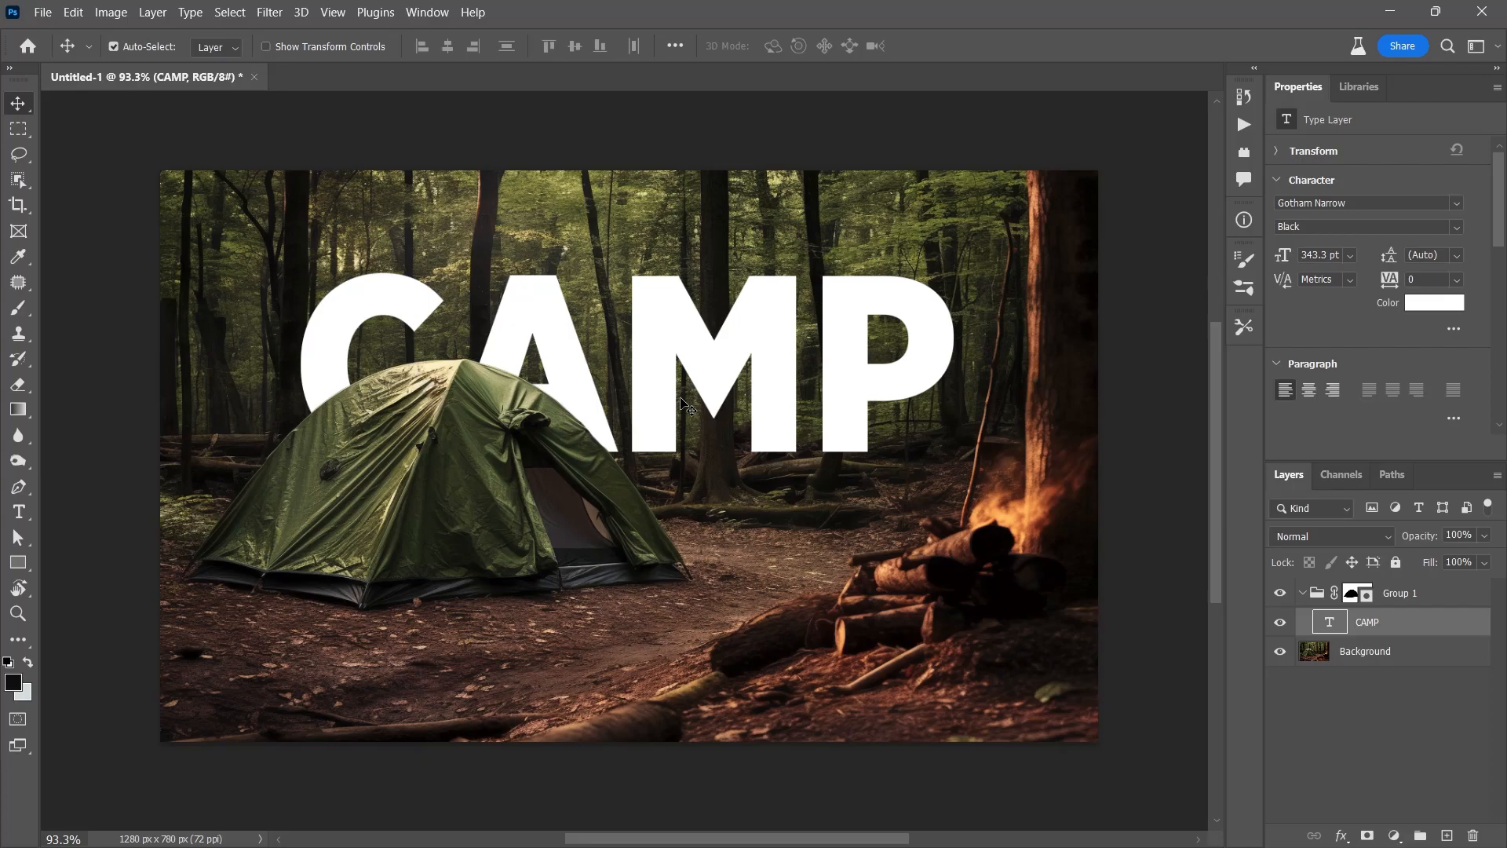
pyautogui.click(1358, 593)
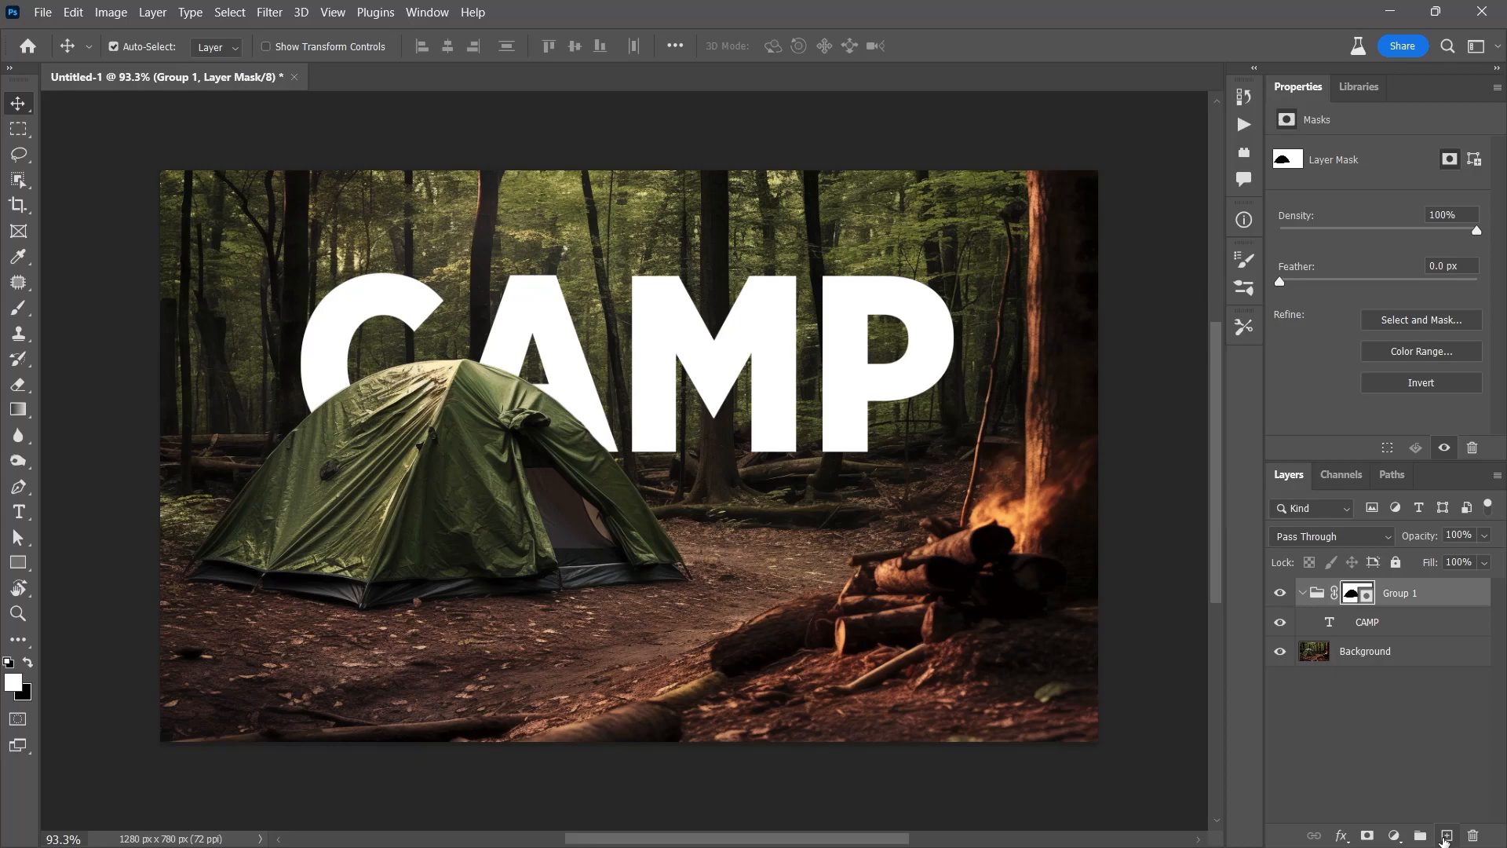
# Add Layer 1 above Group 1, clip it to the group, and set a 286 px brush
pyautogui.click(1446, 837)
pyautogui.moveTo(1382, 621); pyautogui.dragTo(1381, 579)
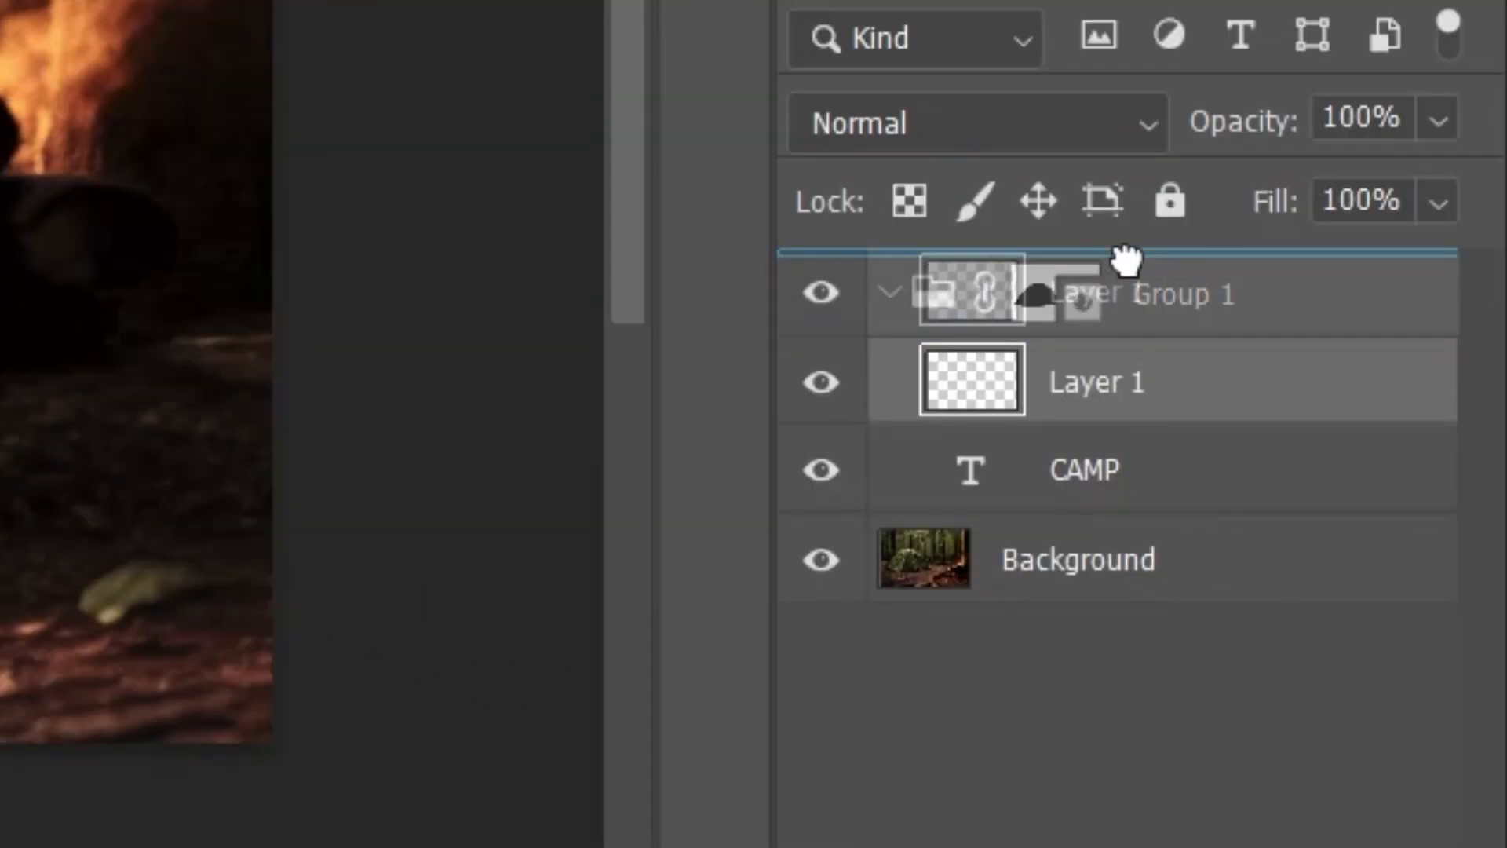
pyautogui.moveTo(1124, 259); pyautogui.dragTo(1126, 263)
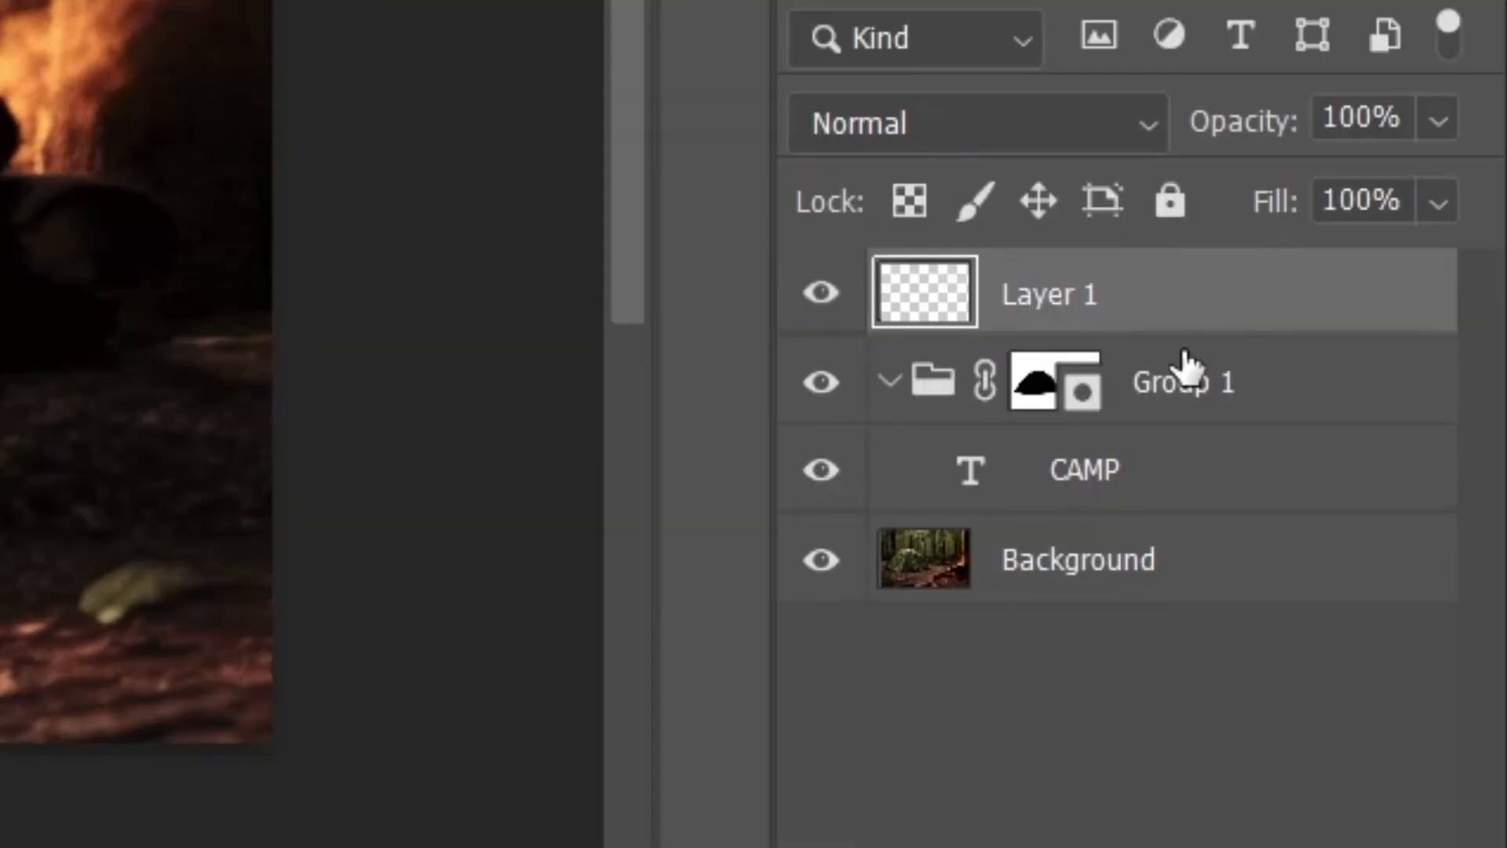
pyautogui.rightClick(1110, 313)
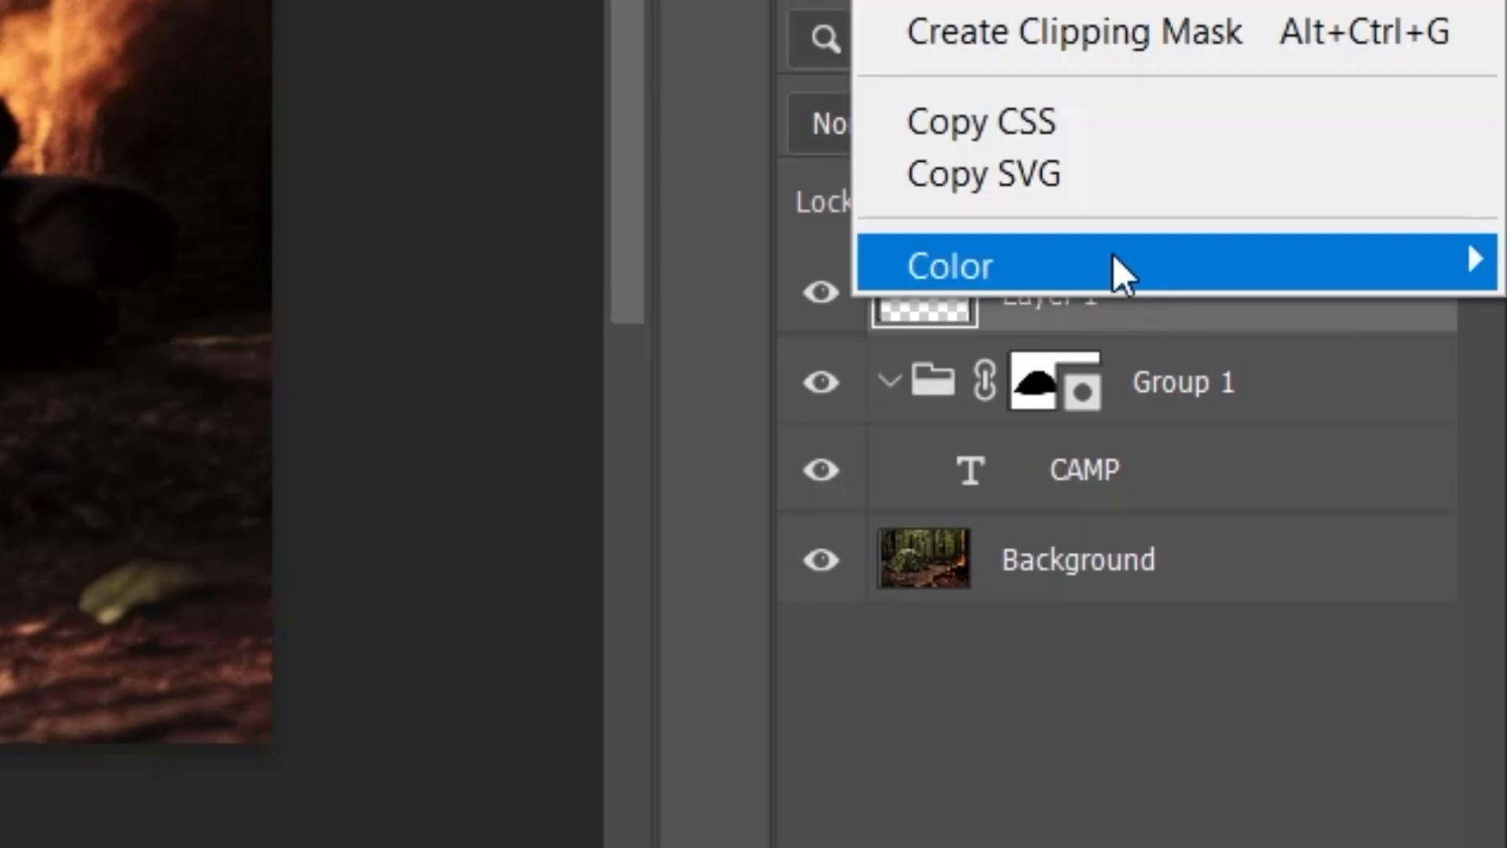
pyautogui.click(1035, 29)
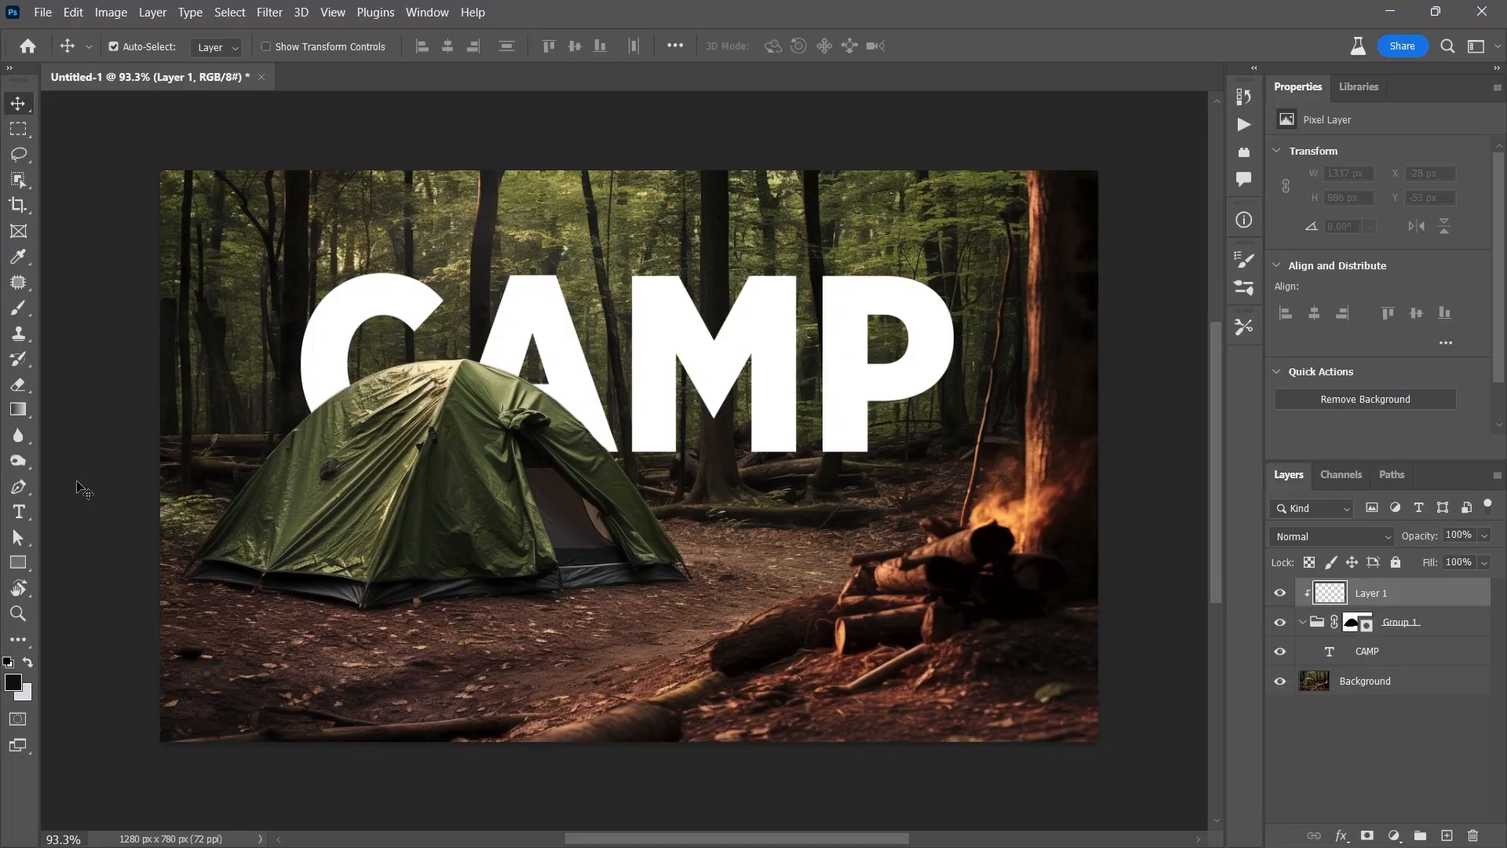
pyautogui.moveTo(566, 480); pyautogui.dragTo(667, 496)
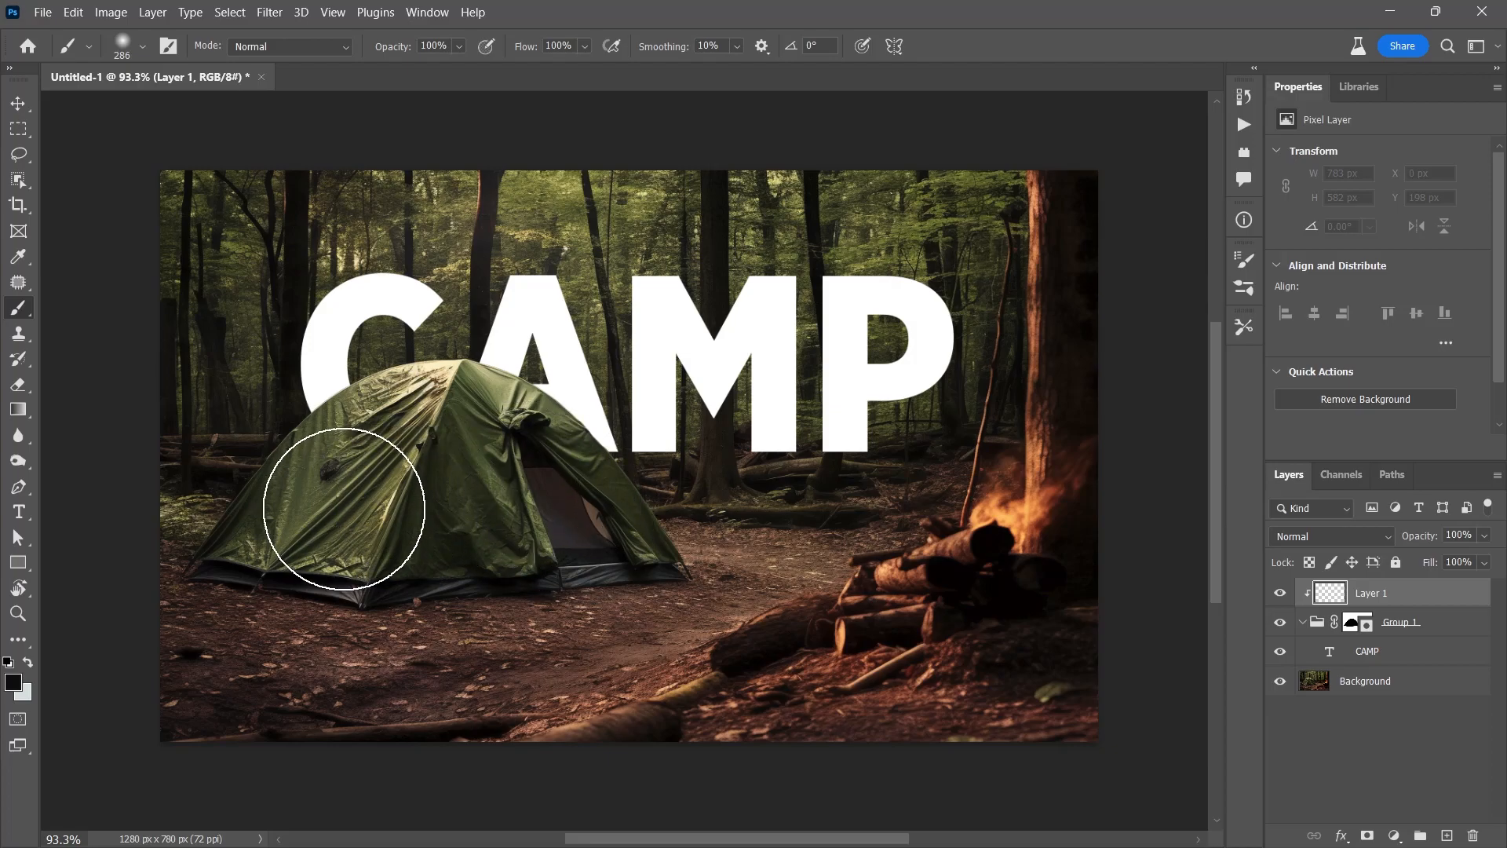
# Paint a soft black shadow on the letters beside the tent, undoing the oversized stroke
pyautogui.moveTo(336, 512)
pyautogui.mouseDown()
pyautogui.moveTo(460, 488)
pyautogui.moveTo(513, 505)
pyautogui.moveTo(547, 563)
pyautogui.mouseUp()
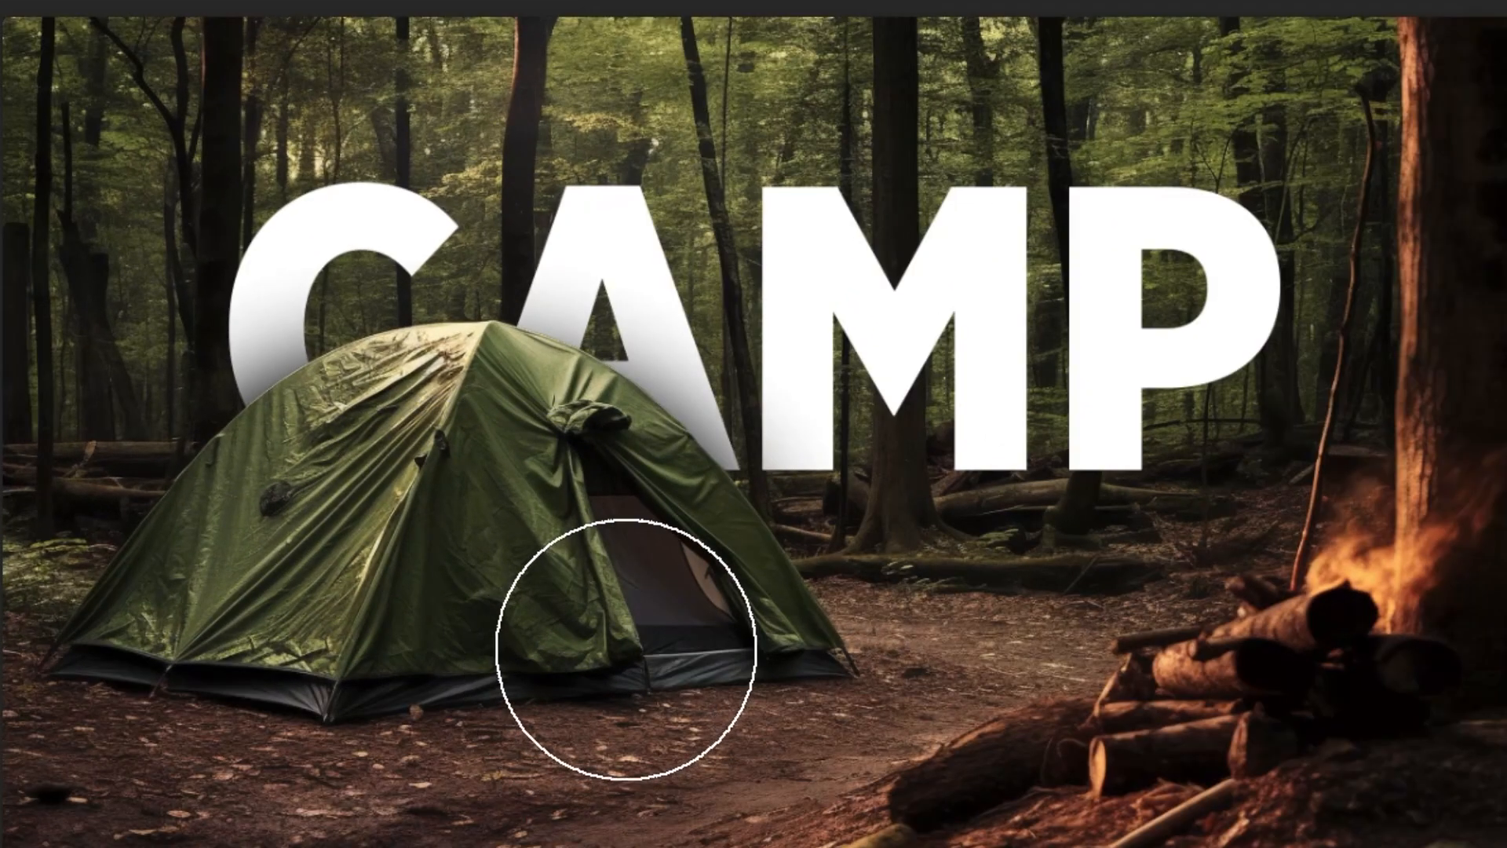
pyautogui.moveTo(681, 341); pyautogui.dragTo(576, 292)
pyautogui.hotkey('ctrl', 'z')
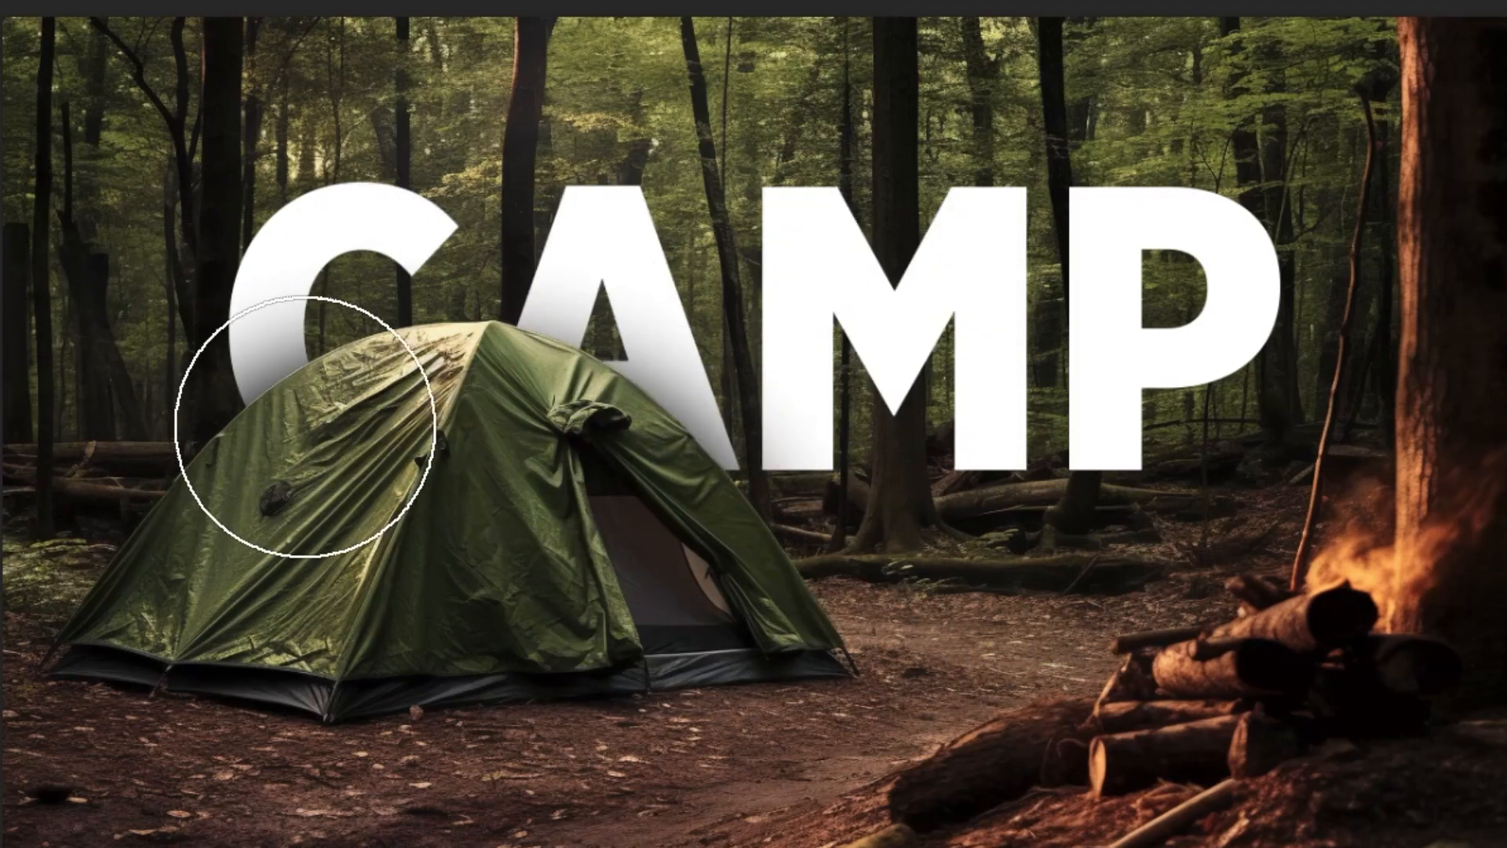
# Set Layer 1's opacity to 71% and view the image at actual size
pyautogui.press('v')
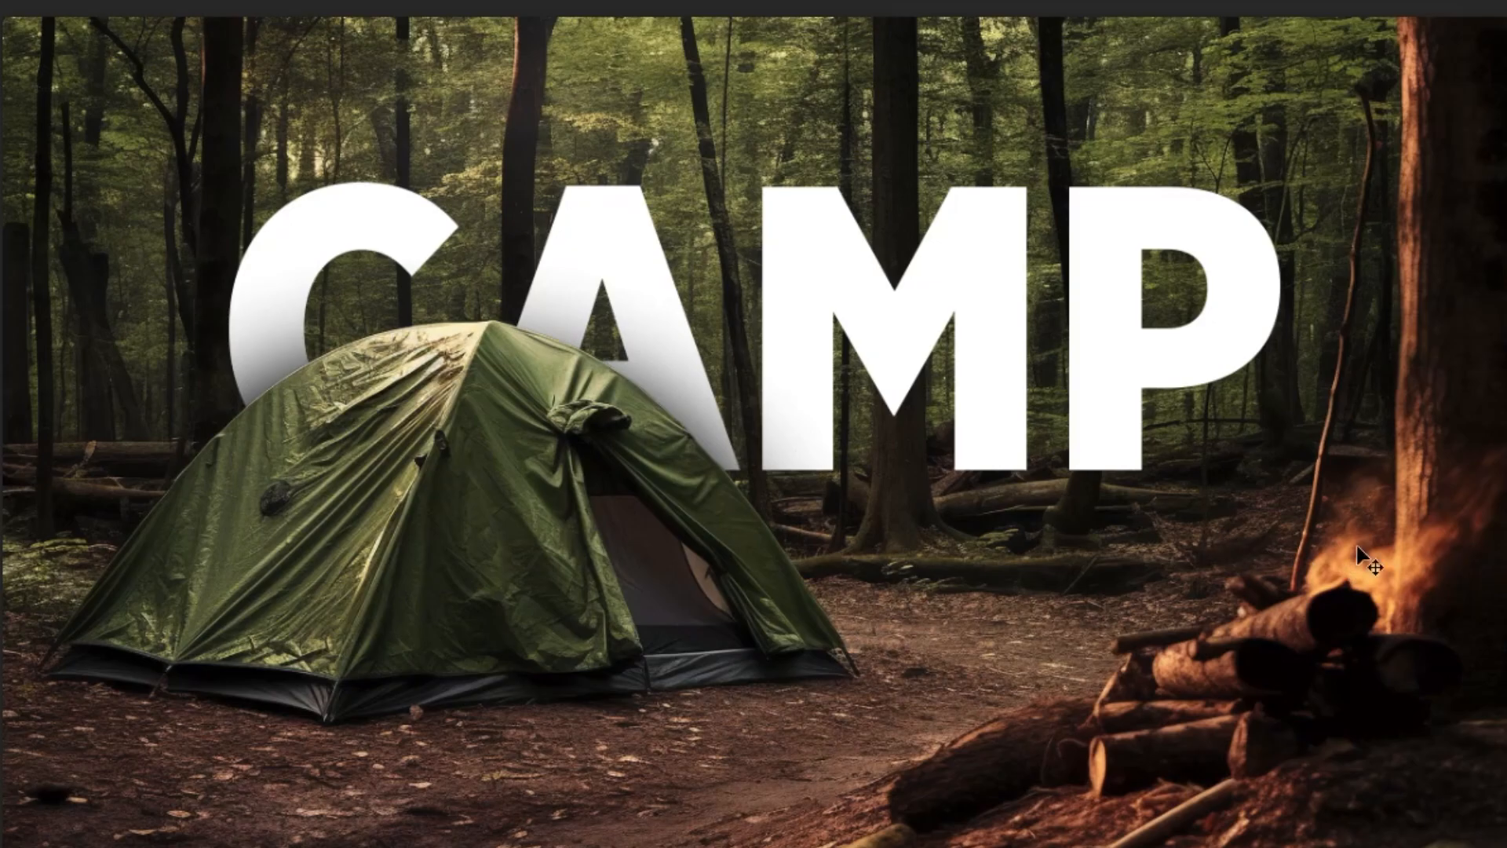
pyautogui.click(1438, 122)
pyautogui.moveTo(1480, 192); pyautogui.dragTo(1383, 192)
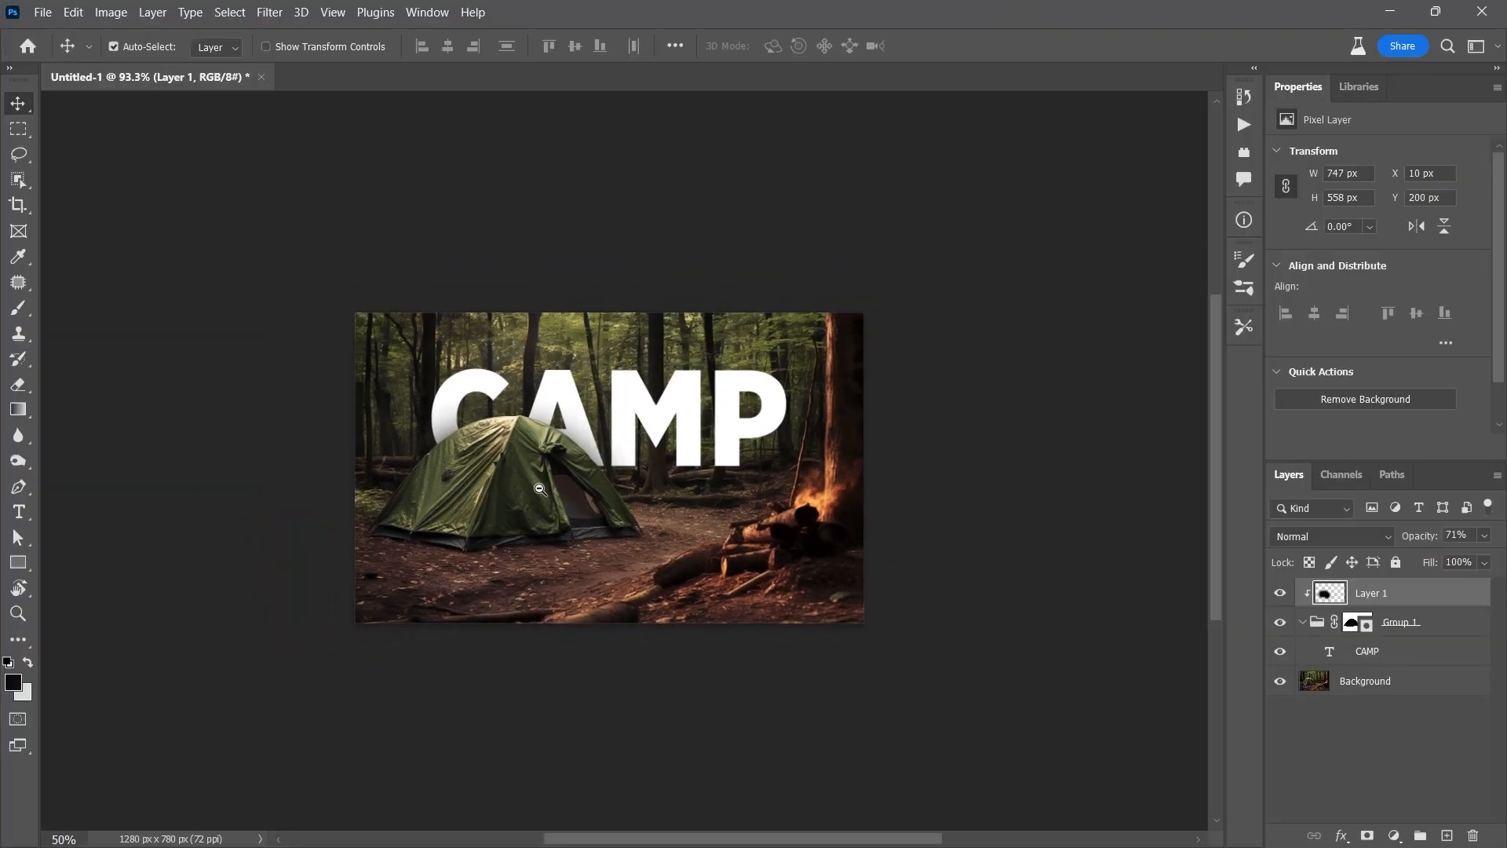
pyautogui.scroll(-2, 590, 497)
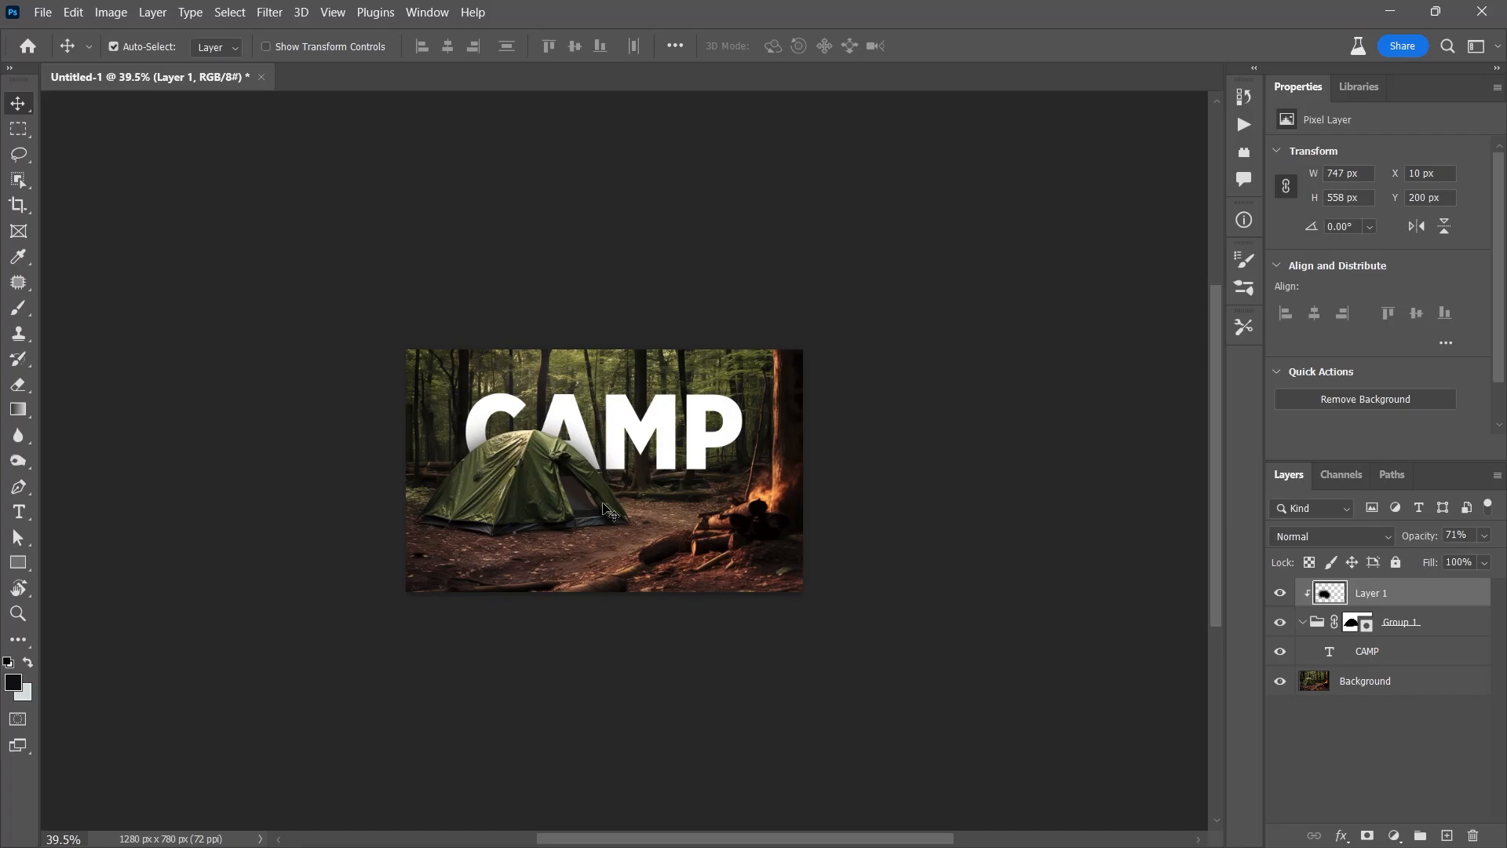
pyautogui.hotkey('ctrl', '1')
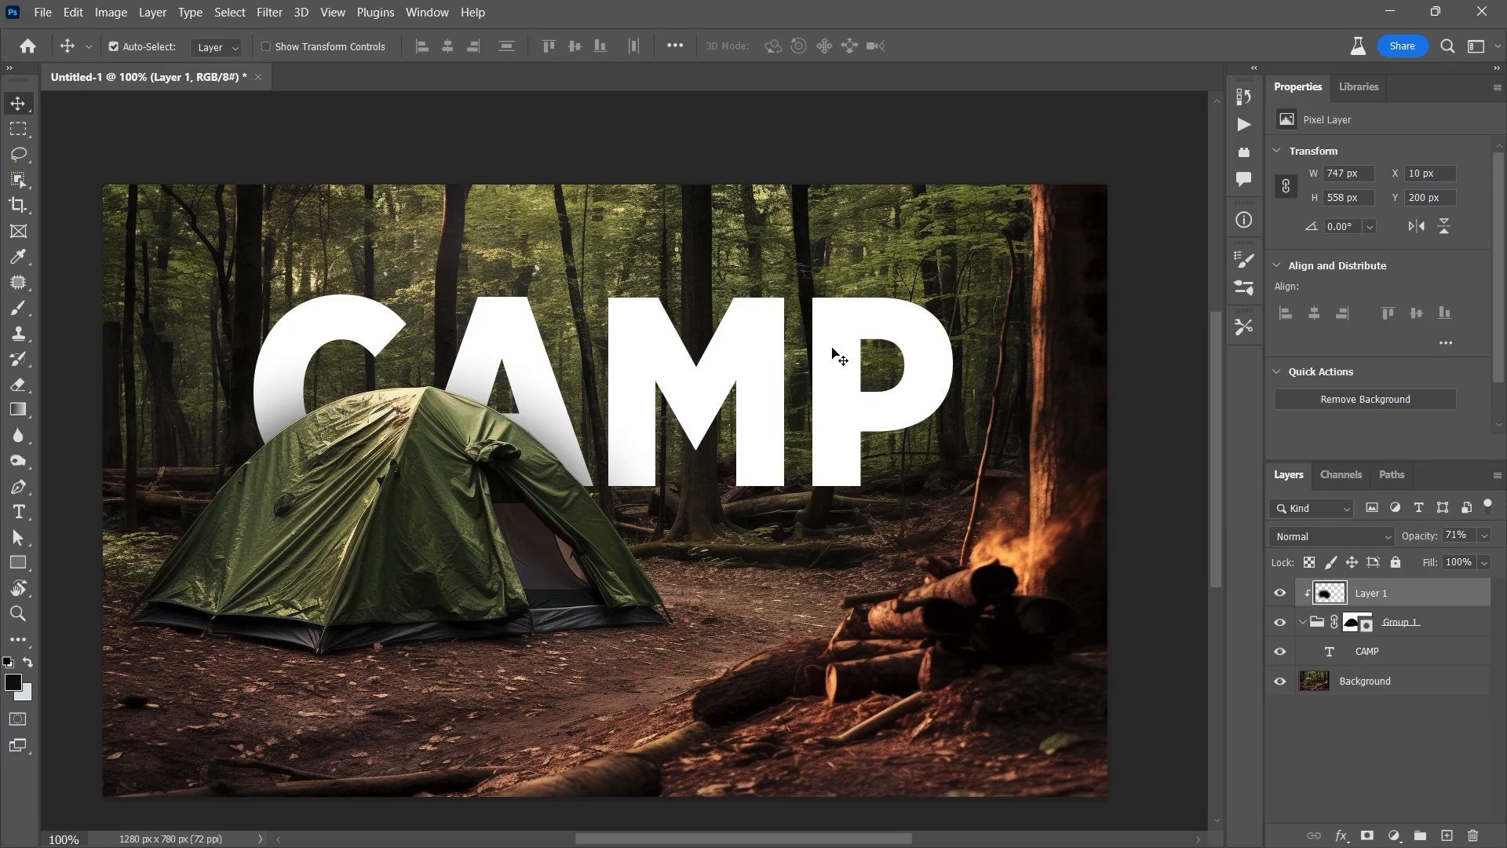
# Change the CAMP text to CAMPING by adding 'IN'
pyautogui.doubleClick(915, 360)
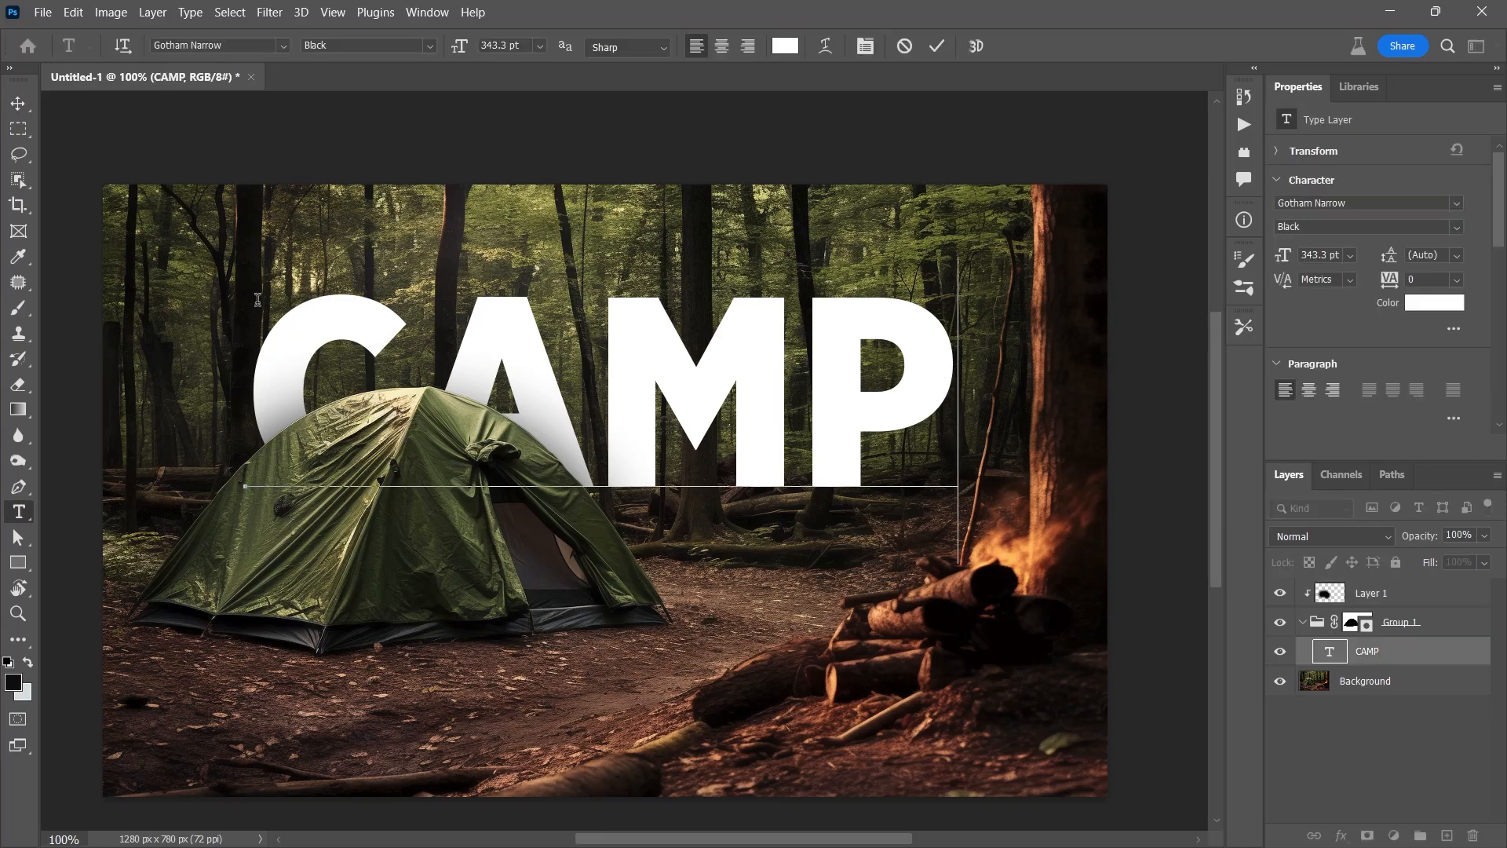
pyautogui.write('ING')
pyautogui.click(18, 103)
# Scale CAMPING to about 75% and move it slightly higher
pyautogui.hotkey('ctrl', 't')
pyautogui.hotkey('ctrl', '0')
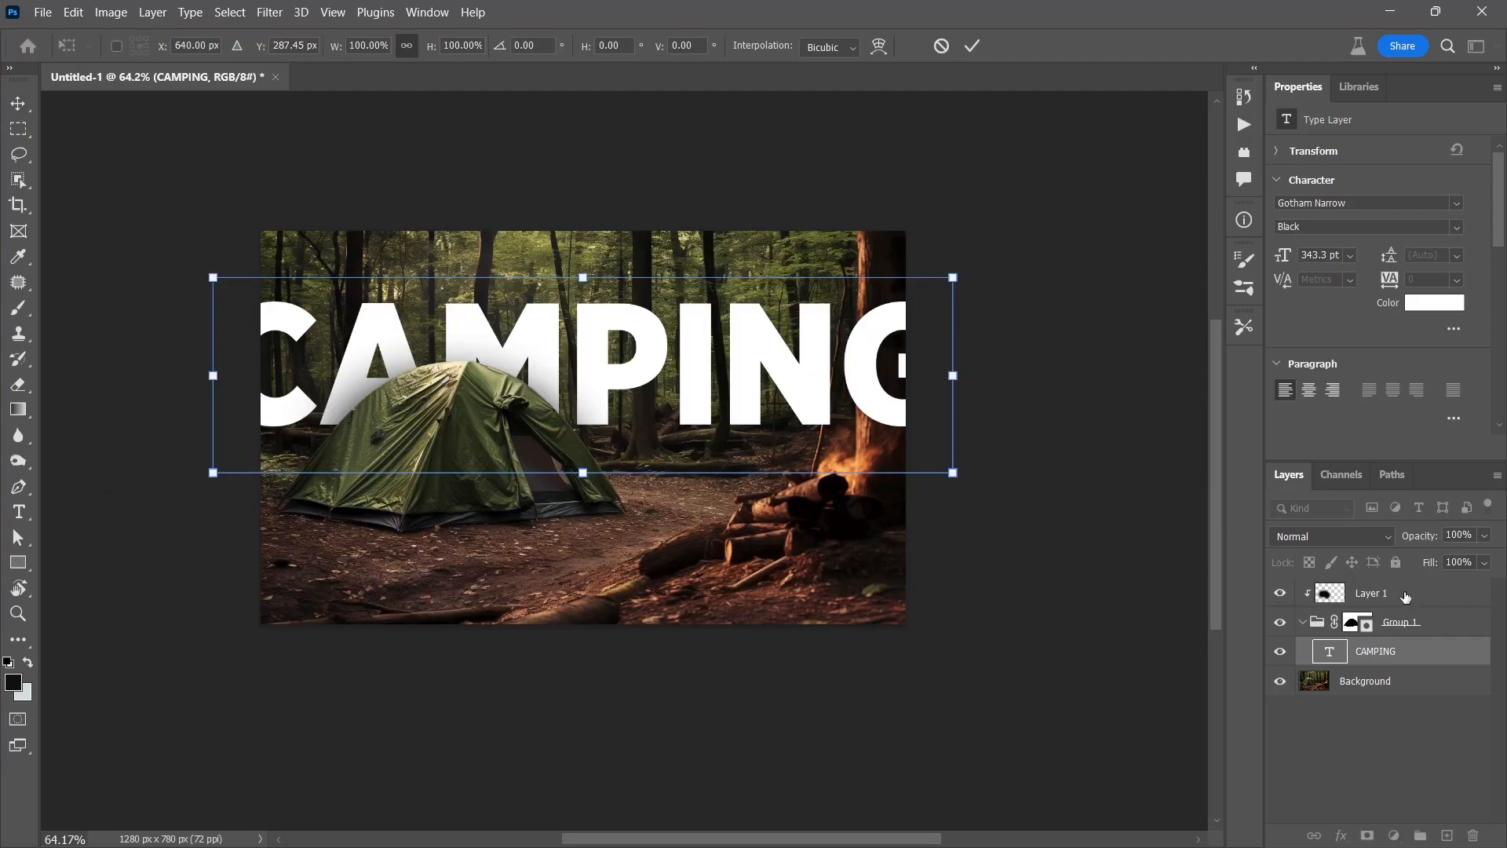
pyautogui.moveTo(953, 277); pyautogui.dragTo(672, 343)
pyautogui.moveTo(599, 383)
pyautogui.mouseDown()
pyautogui.moveTo(602, 354)
pyautogui.moveTo(540, 339)
pyautogui.moveTo(592, 333)
pyautogui.moveTo(578, 293)
pyautogui.moveTo(580, 380)
pyautogui.mouseUp()
pyautogui.press('Return')
# Change the lower text copy to SEASON and shift it to the right
pyautogui.doubleClick(640, 405)
pyautogui.write('SEASON')
pyautogui.click(18, 108)
pyautogui.hotkey('ctrl', 't')
pyautogui.moveTo(442, 430); pyautogui.dragTo(756, 429)
pyautogui.press('Return')
# Scale SEASON down to about 77% and move it up closer under CAMPING
pyautogui.hotkey('ctrl', 't')
pyautogui.moveTo(977, 345); pyautogui.dragTo(874, 376)
pyautogui.moveTo(838, 421); pyautogui.dragTo(841, 463)
pyautogui.press('Return')
pyautogui.scroll(3, 838, 402)
pyautogui.scroll(-3, 392, 306)
# Shift CAMPING right and fine-tune SEASON beneath it, partly behind the tent
pyautogui.moveTo(397, 298); pyautogui.dragTo(464, 292)
pyautogui.moveTo(710, 398)
pyautogui.mouseDown()
pyautogui.moveTo(655, 399)
pyautogui.moveTo(719, 398)
pyautogui.moveTo(701, 399)
pyautogui.mouseUp()
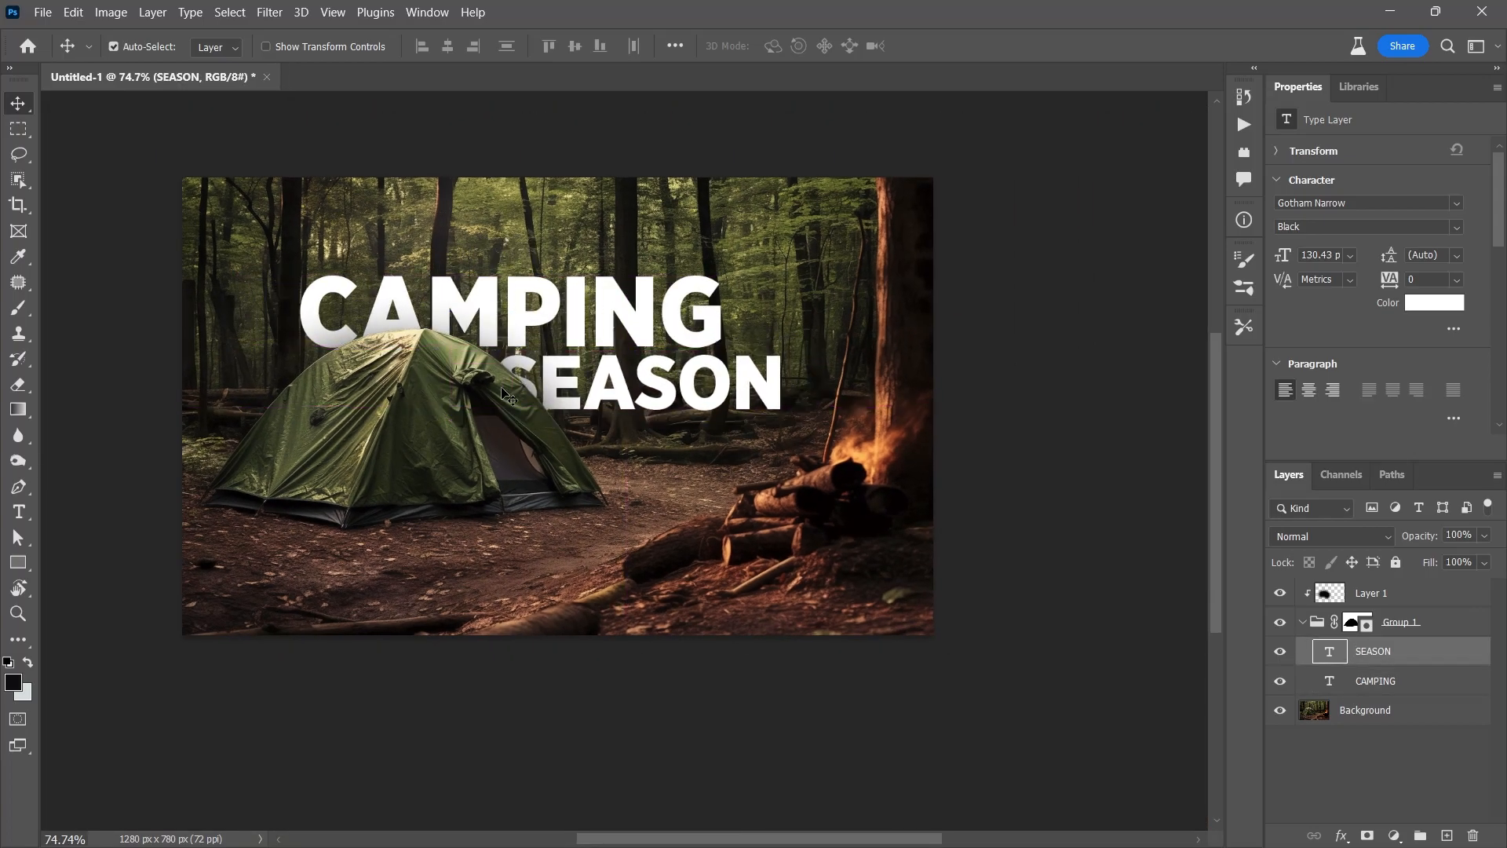
pyautogui.scroll(-5, 466, 353)
pyautogui.hotkey('ctrl', '0')
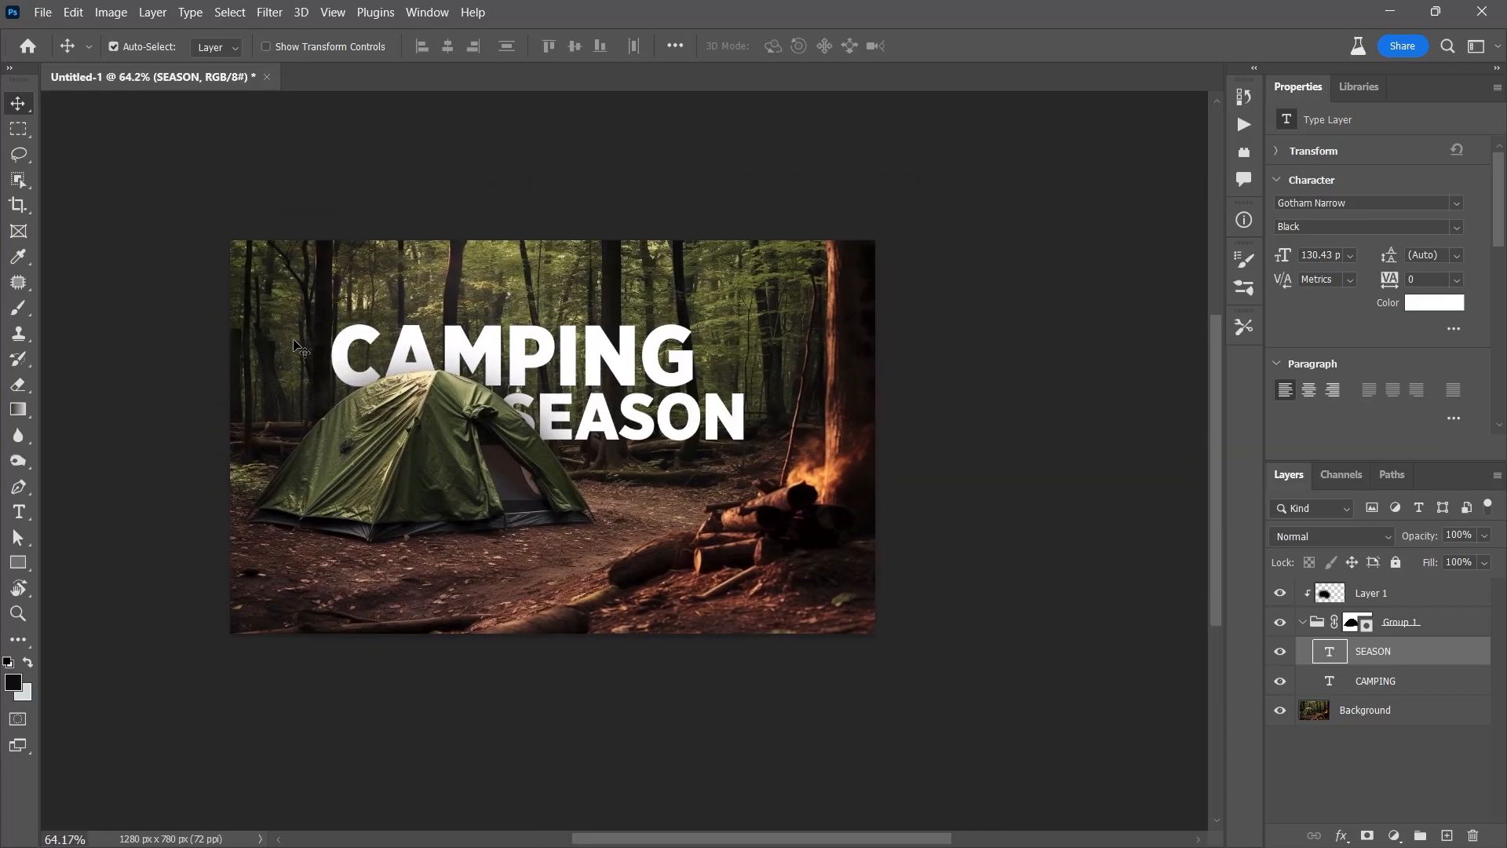
pyautogui.hotkey('ctrl', '1')
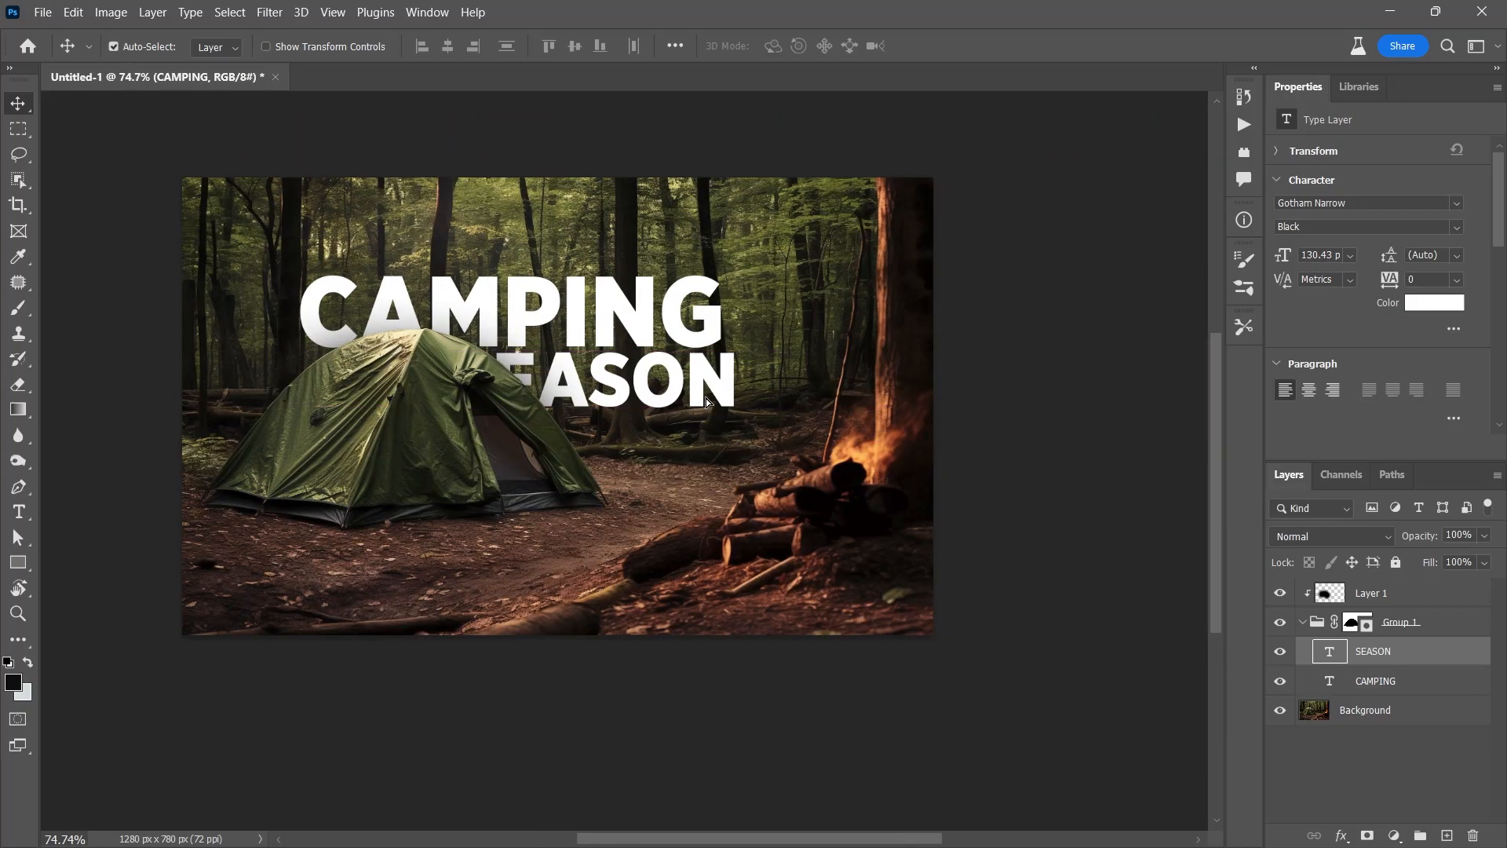
pyautogui.moveTo(665, 383); pyautogui.dragTo(701, 389)
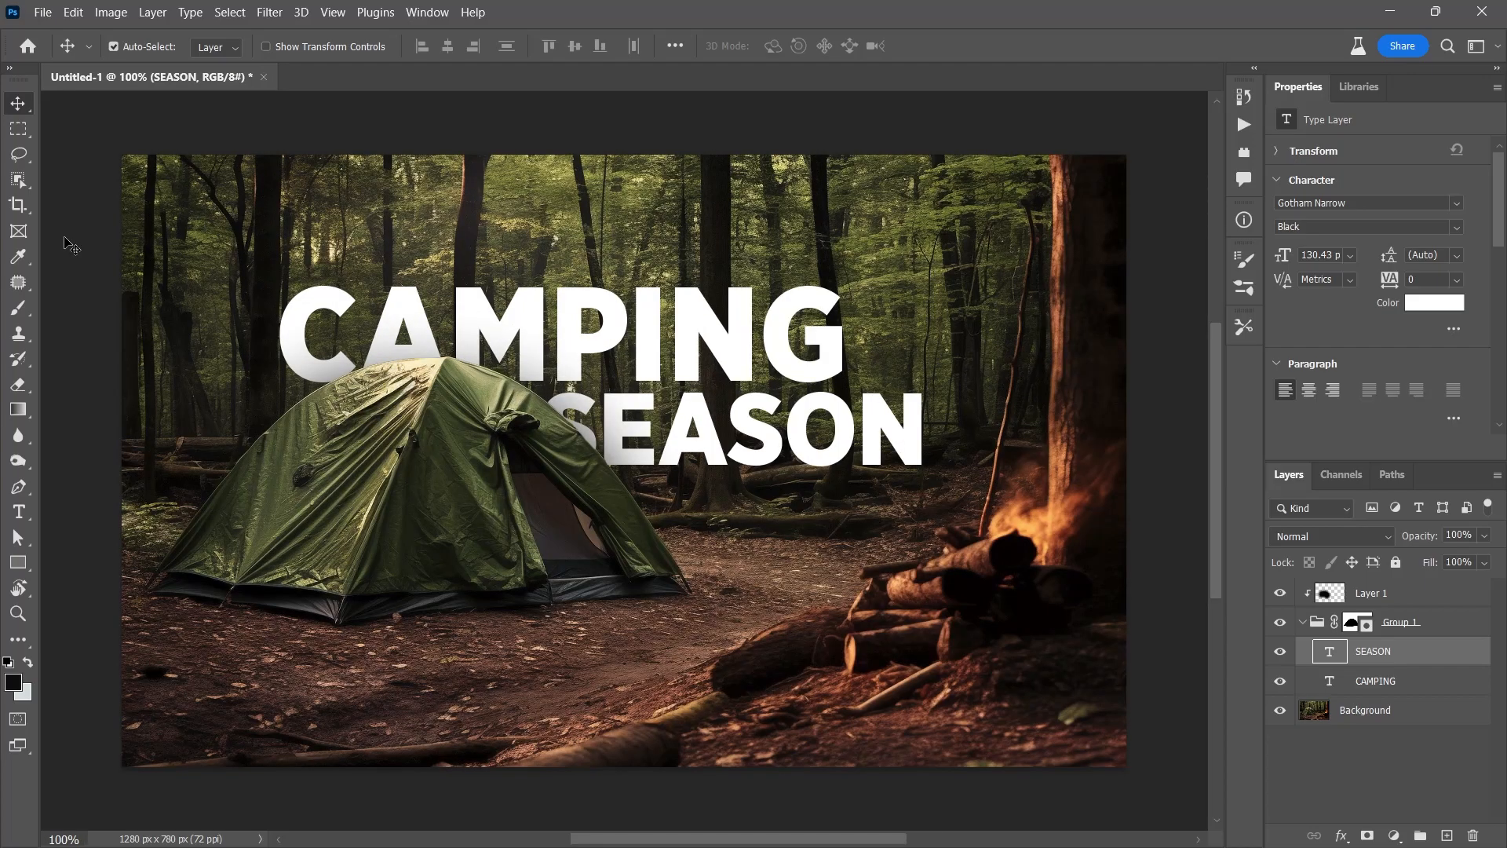